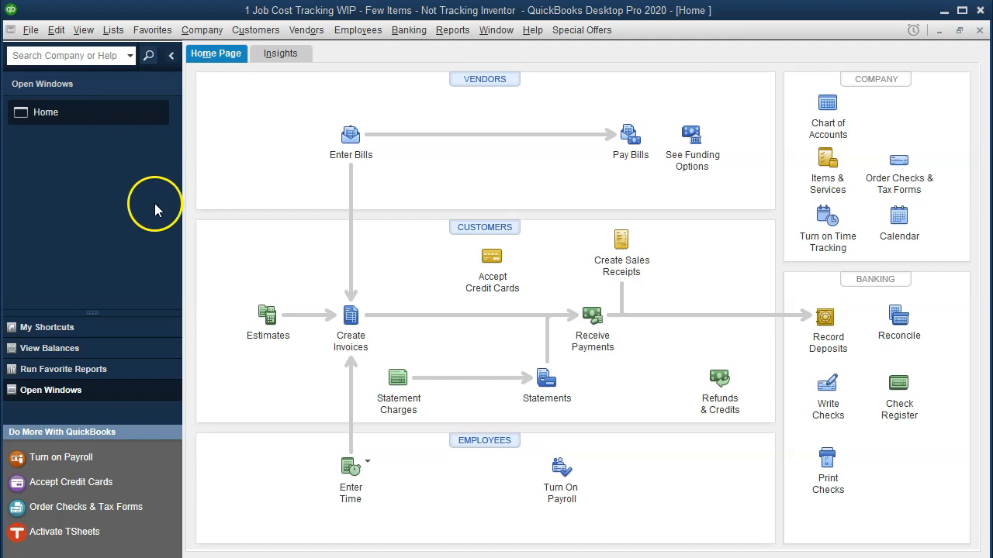
Display the list of open windows.
click(83, 29)
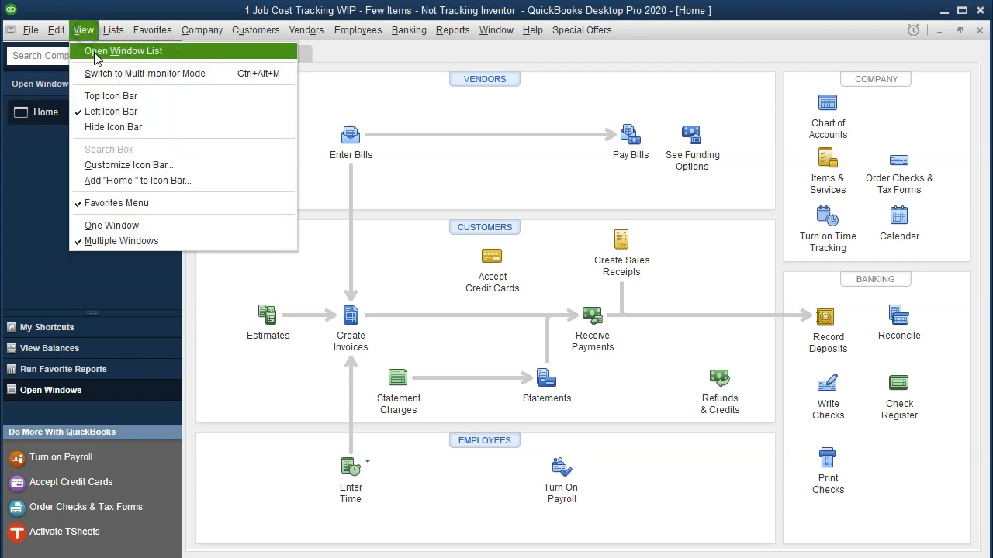
click(99, 53)
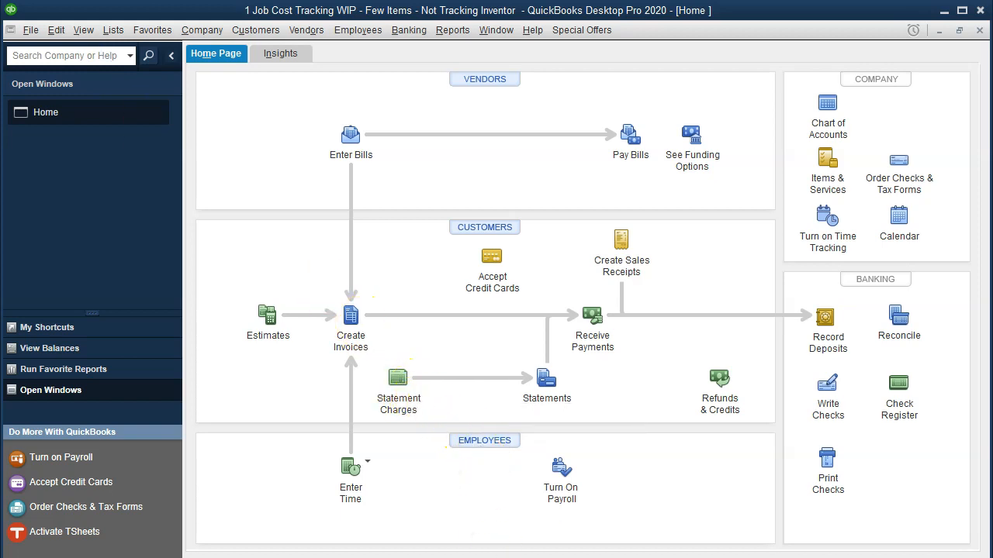
Switch to the Excel job cost workbook, open worksheet 1.1 and go to Job 14's 1/1 direct materials.
click(465, 536)
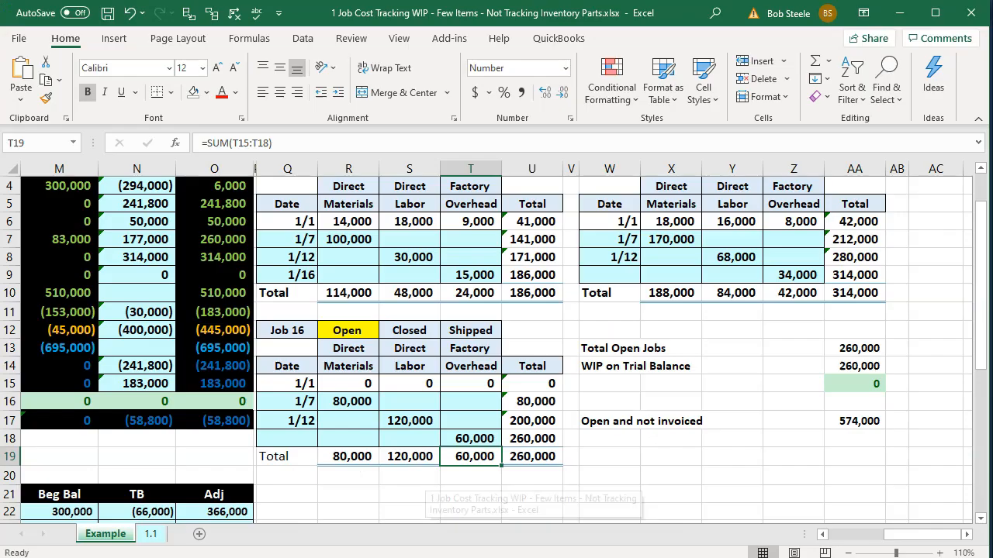
click(150, 533)
click(375, 372)
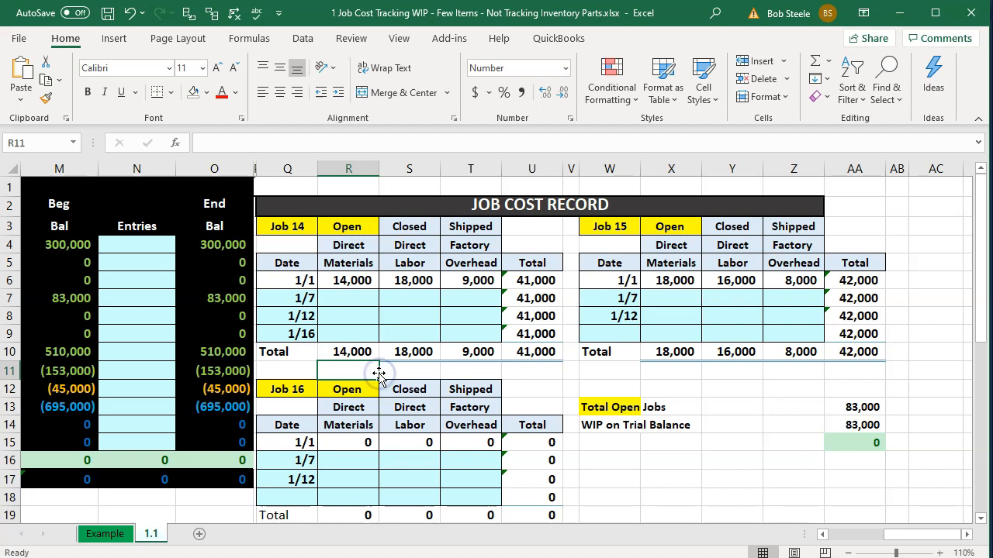
key(Up)
key(Up)
key(Up)
key(Up)
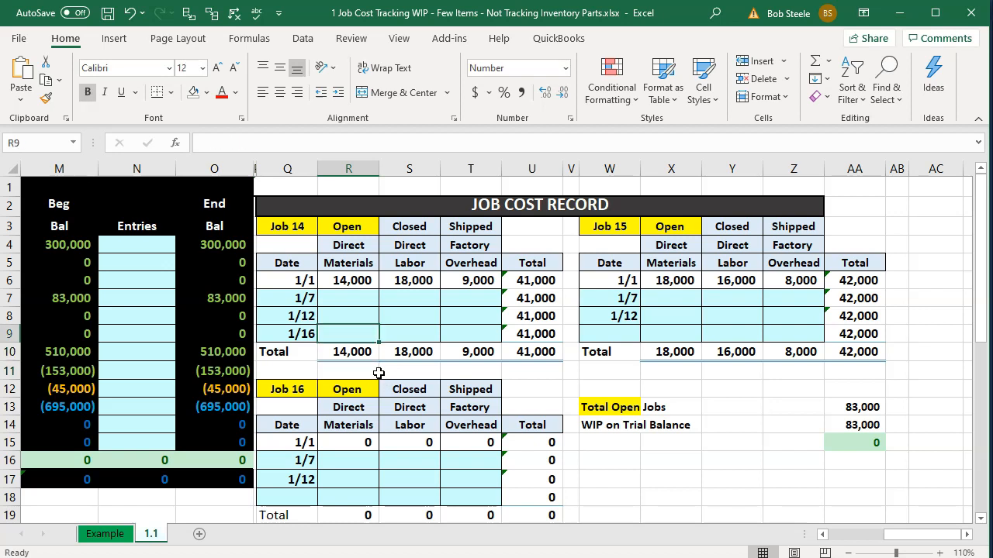
key(Up)
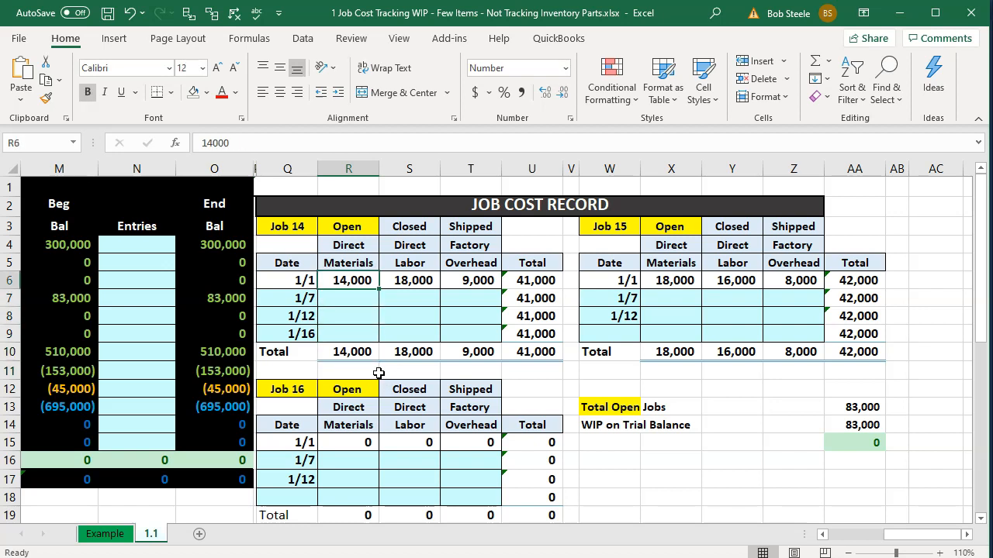
Examine the work in process inventory account and its ending balance in the trial balance.
key(Left)
key(Left)
key(Left)
key(Left)
key(Left)
key(Down)
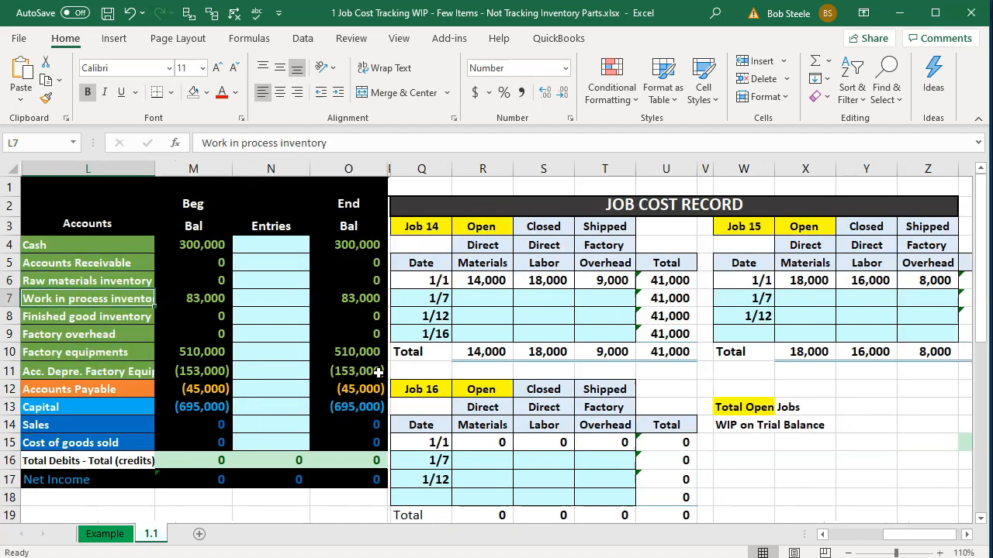
key(Right)
key(Right)
key(Right)
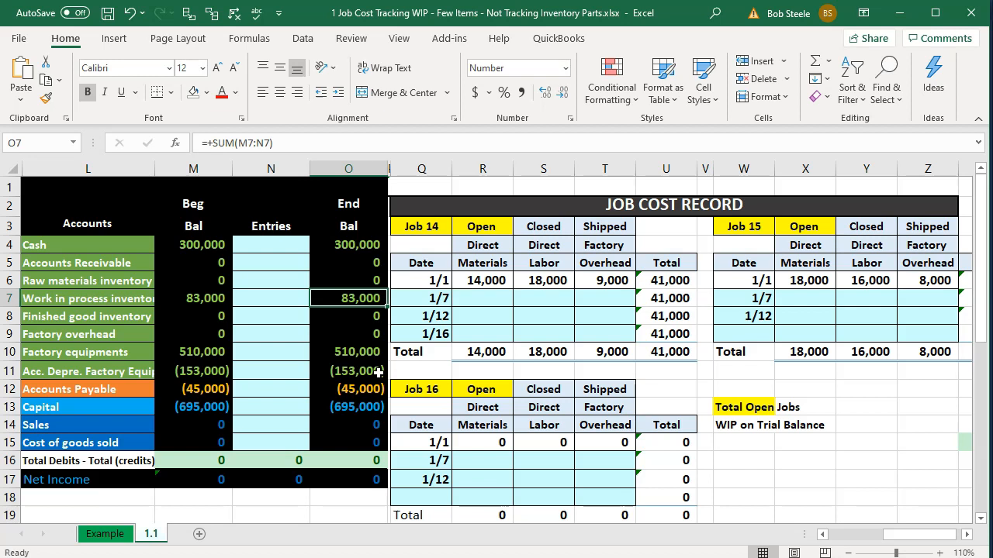
Examine Job 14's overall total and its direct materials, direct labor and factory overhead totals.
key(Right)
key(Right)
key(Right)
key(Right)
key(Right)
key(Down)
key(Down)
key(Down)
key(Right)
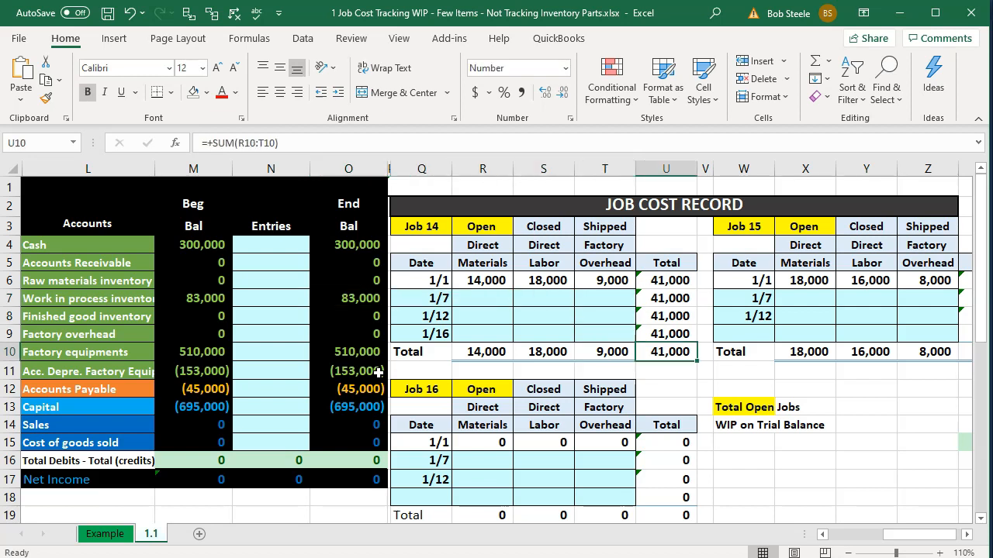
key(Left)
key(Left)
key(Left)
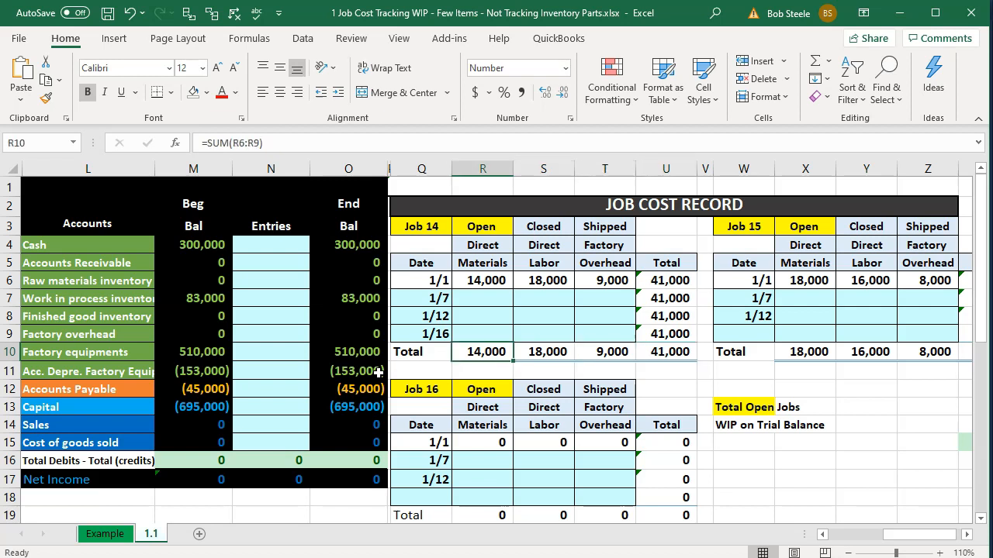
key(Right)
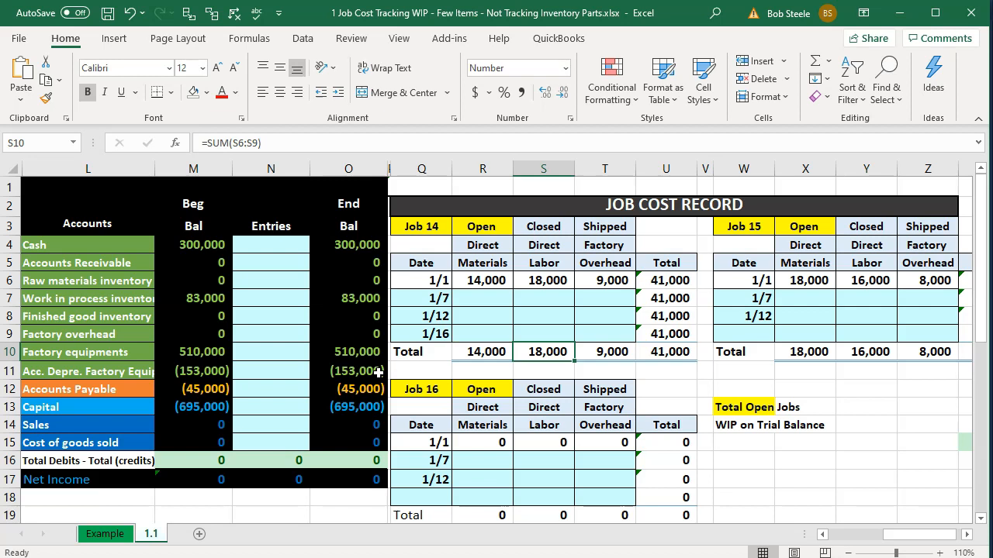
key(Right)
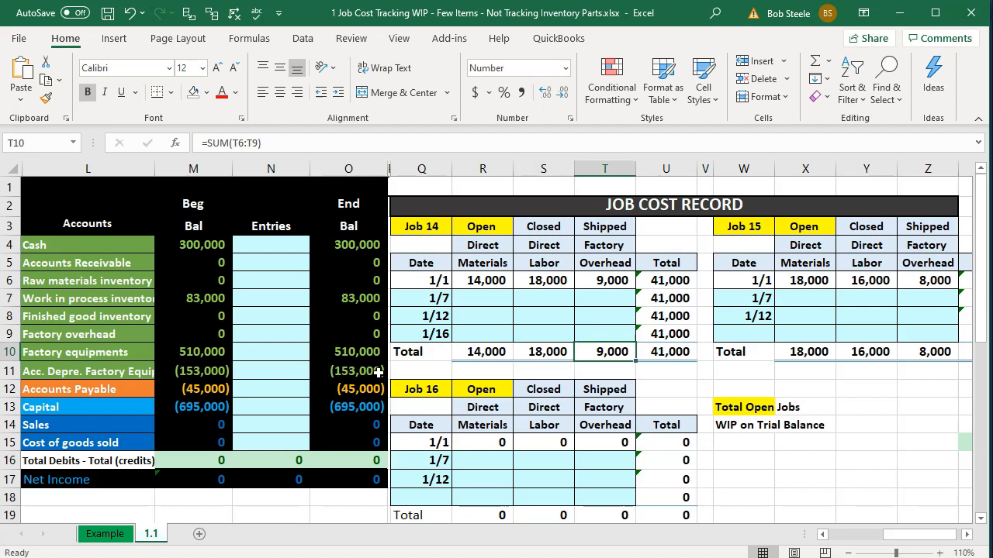
Examine Job 15's direct materials, direct labor and factory overhead totals.
key(Right)
key(Right)
key(Right)
key(Right)
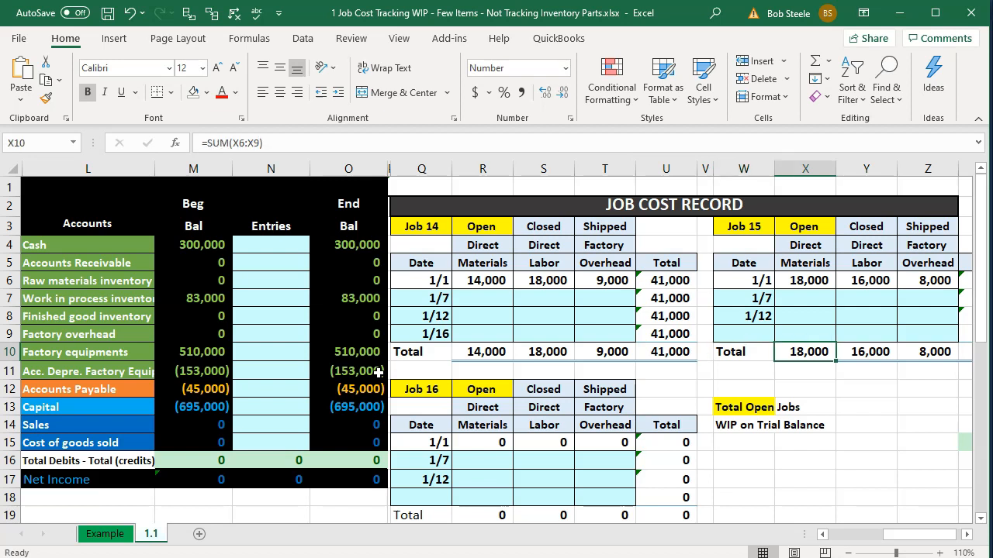
key(Right)
key(Right)
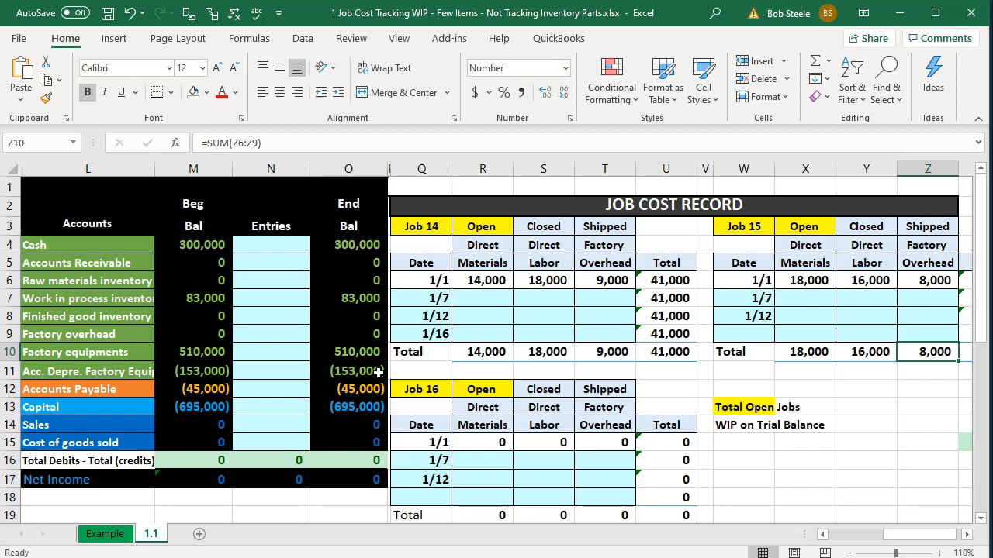
Examine Job 16's cost record, ending at its 1/1 direct materials amount.
key(Down)
key(Down)
key(Left)
key(Left)
key(Left)
key(Left)
key(Left)
key(Left)
key(Down)
key(Down)
key(Down)
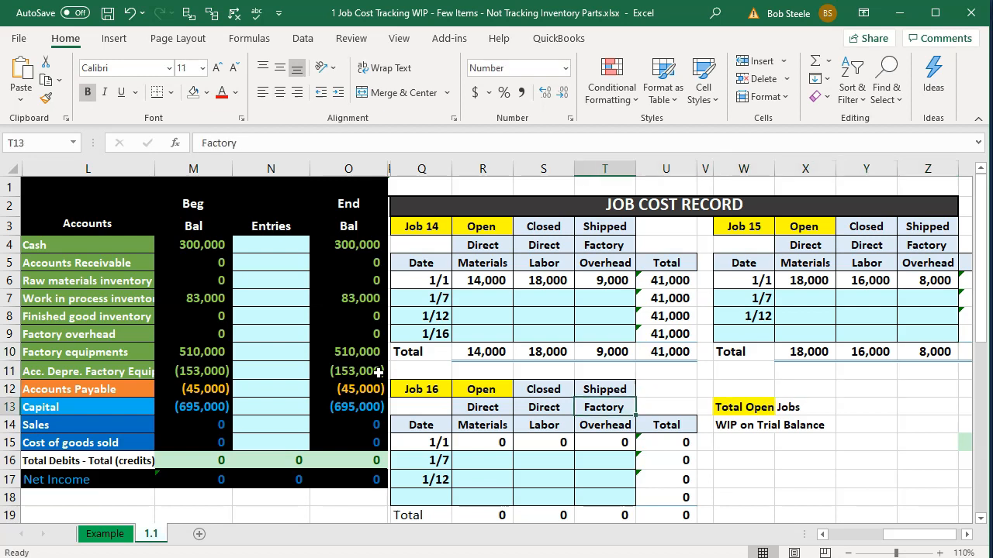
key(Left)
key(Left)
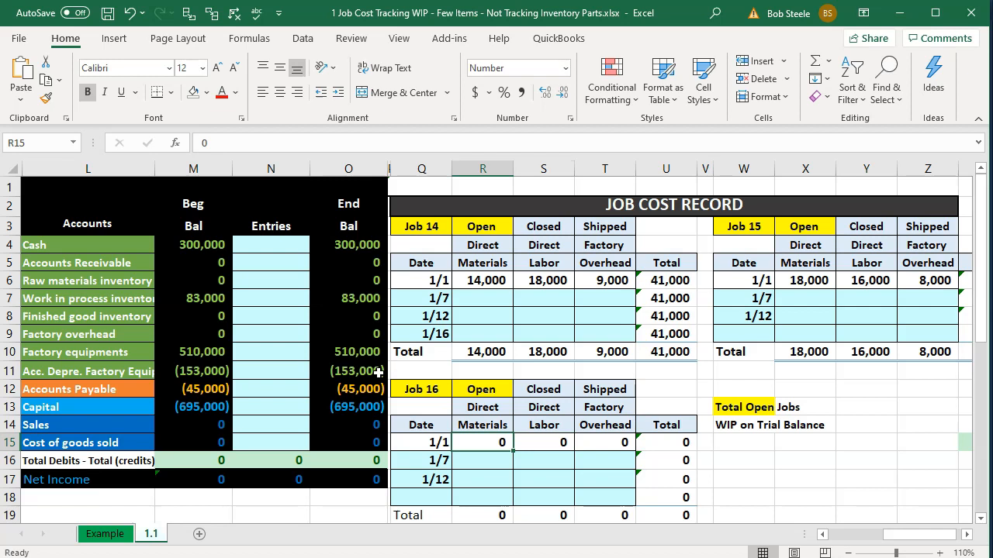
Review the beginning trial balance from Cash to Capital and compare the work in process ending balance with Job 14's costs.
click(357, 299)
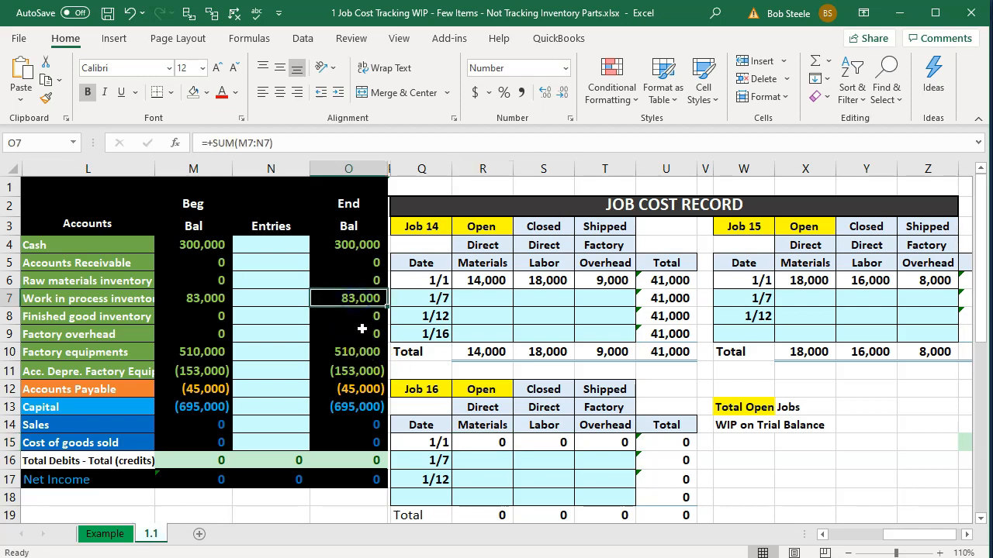
drag(211, 247, 212, 411)
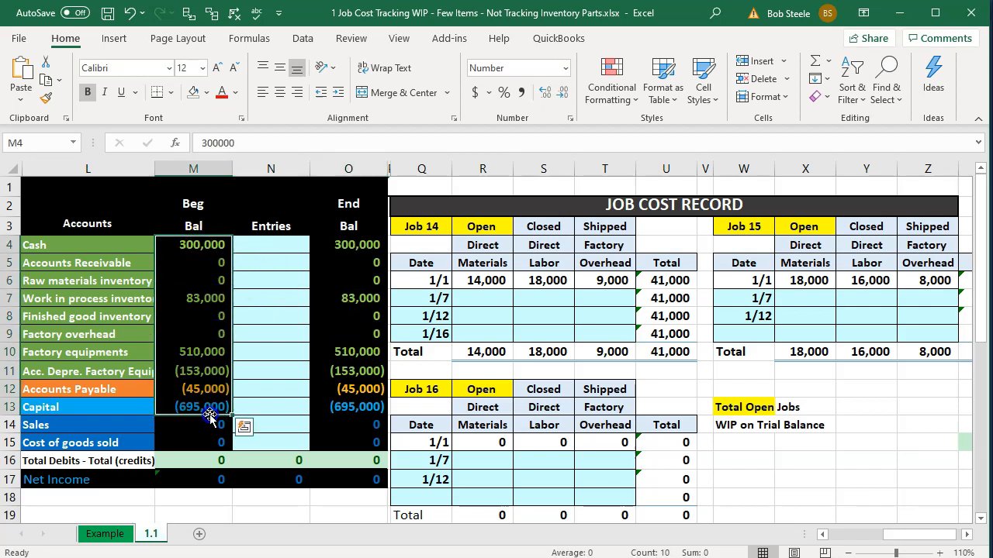
click(340, 304)
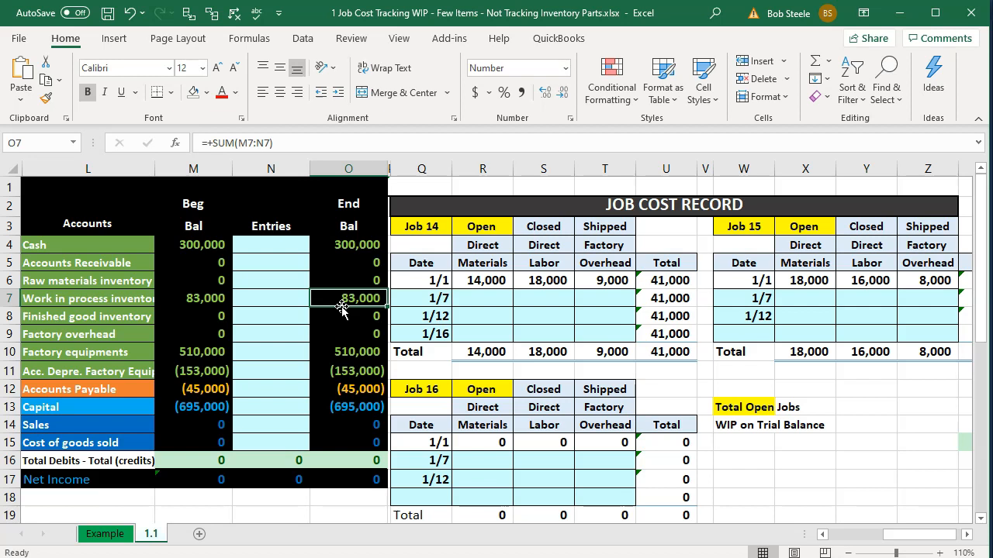
click(468, 311)
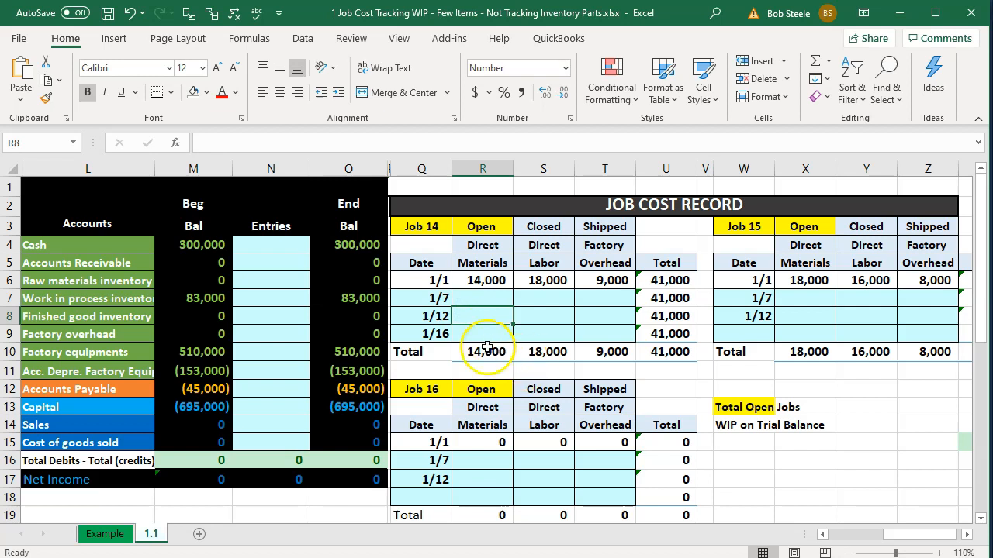
click(371, 304)
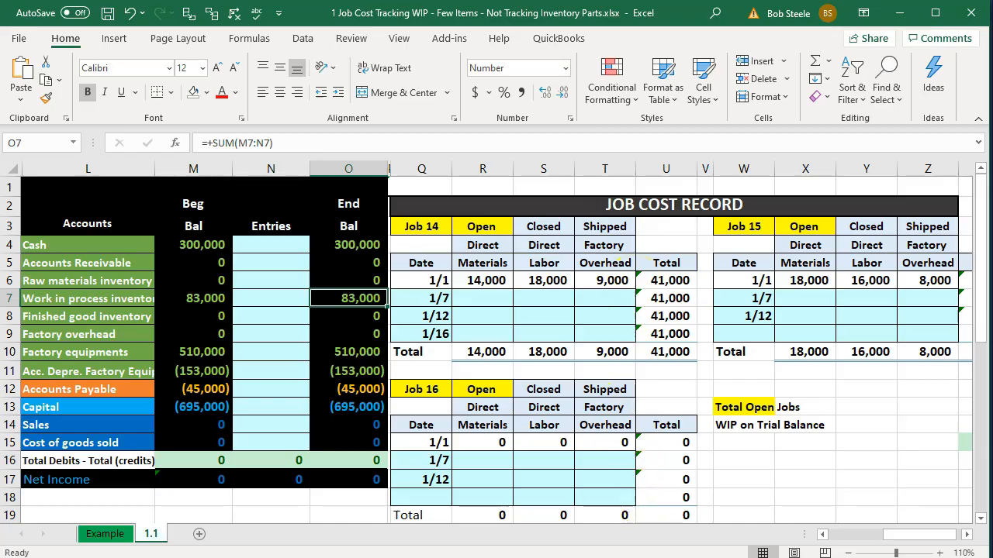
Switch to QuickBooks, view a blank general journal entry form and close it without recording anything.
key(alt+Tab)
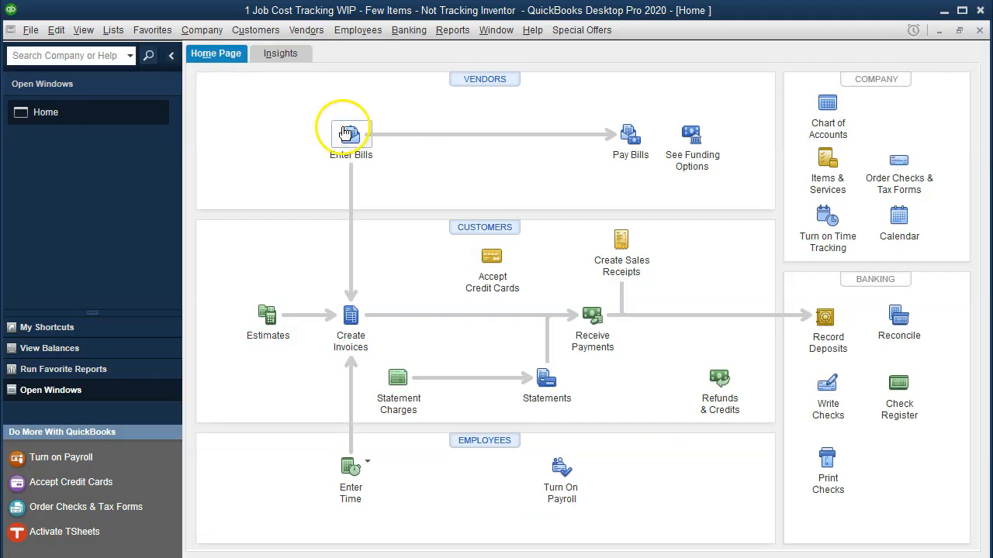
click(209, 33)
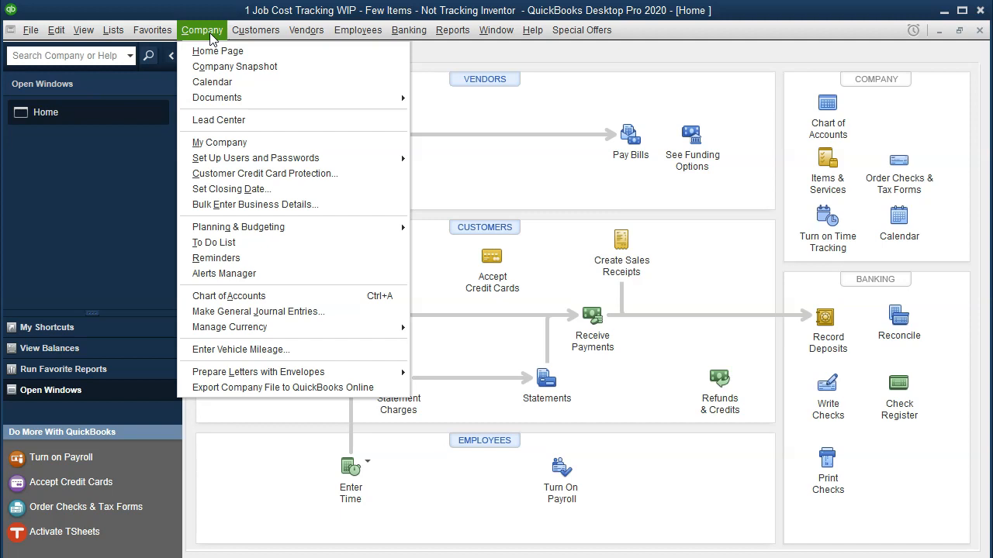
click(252, 309)
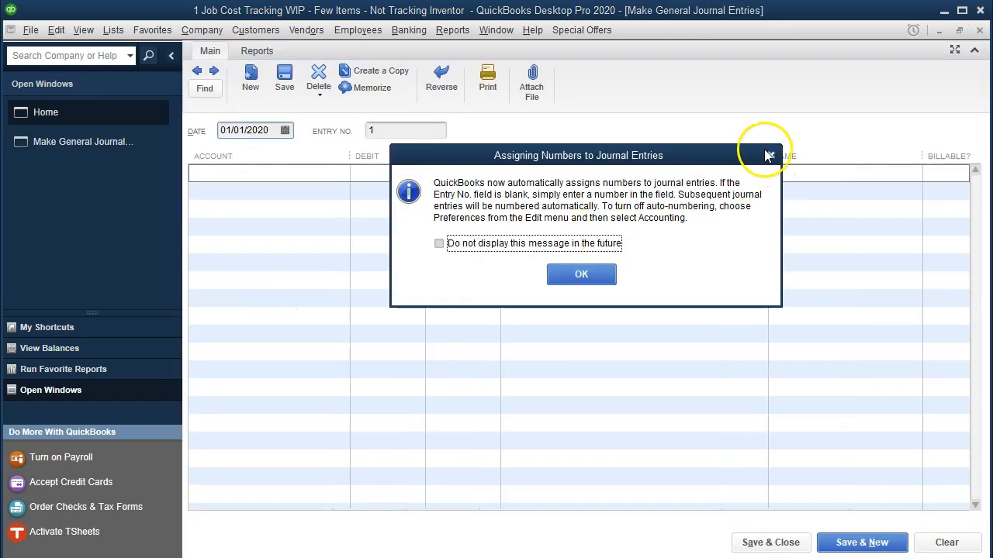
click(767, 155)
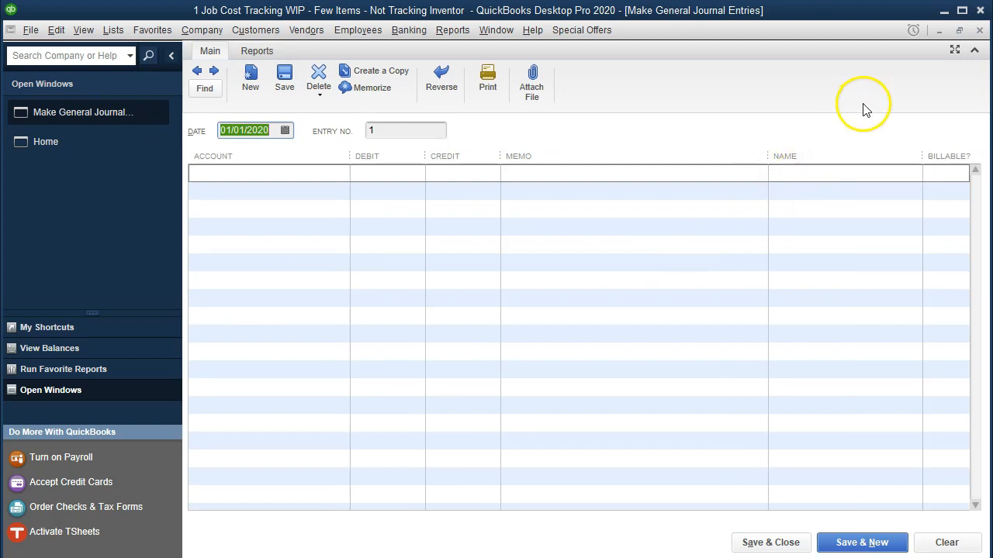
click(979, 29)
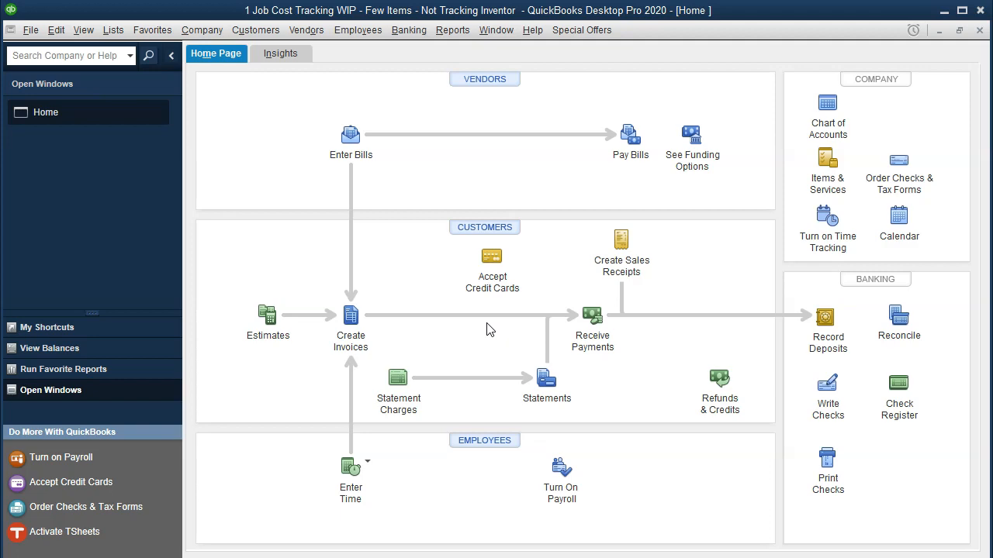
Check the Excel trial balance and minimize the workbook, then view the blank QuickBooks check form and close it.
key(alt+Tab)
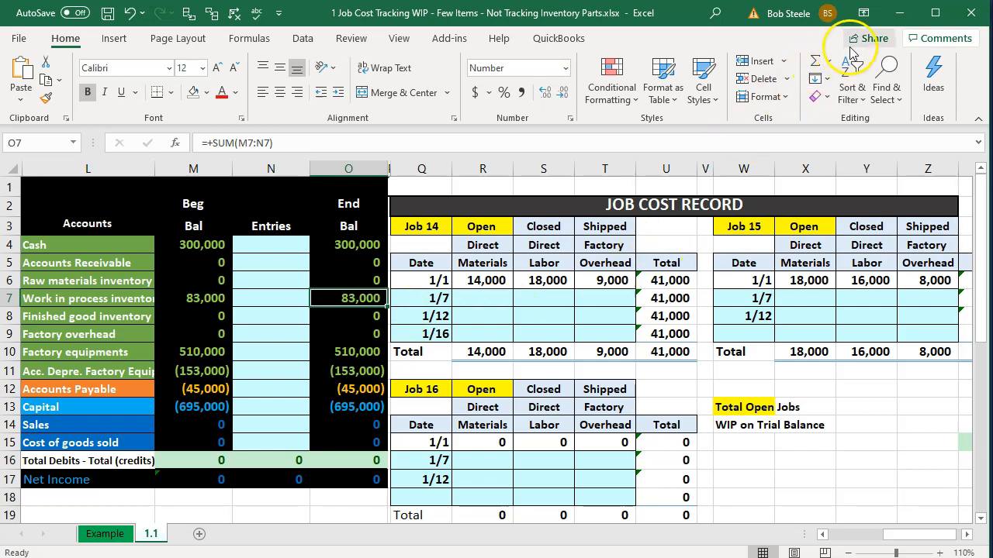
click(899, 12)
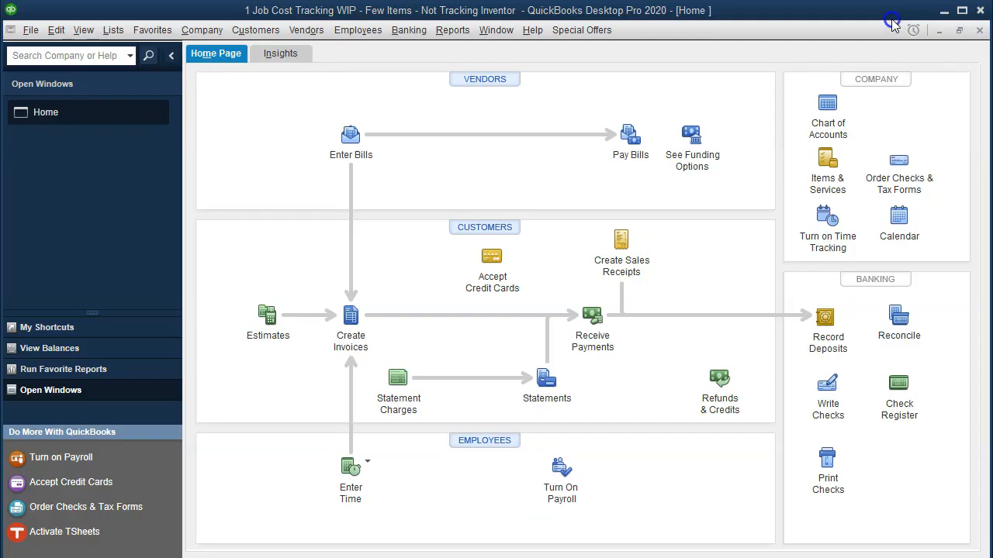
click(824, 388)
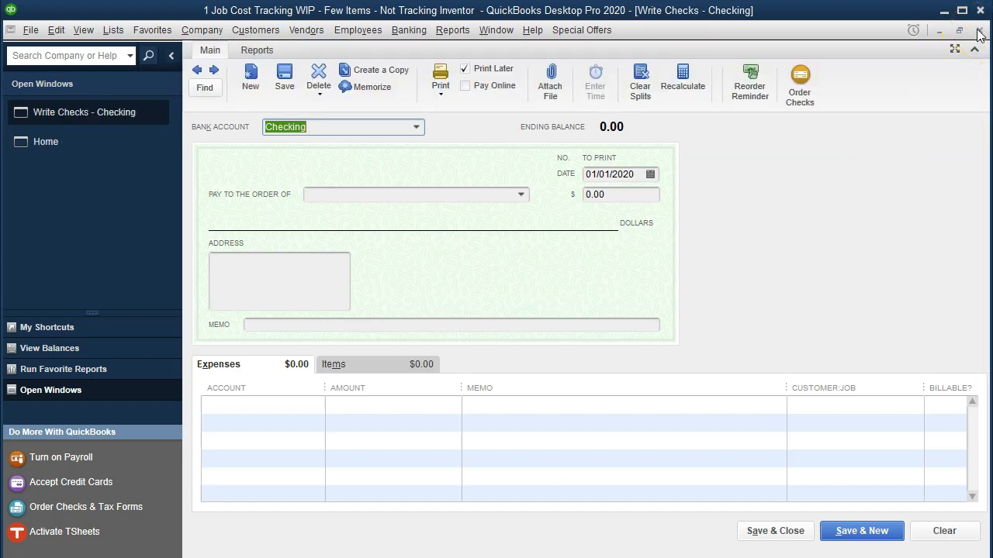
click(978, 31)
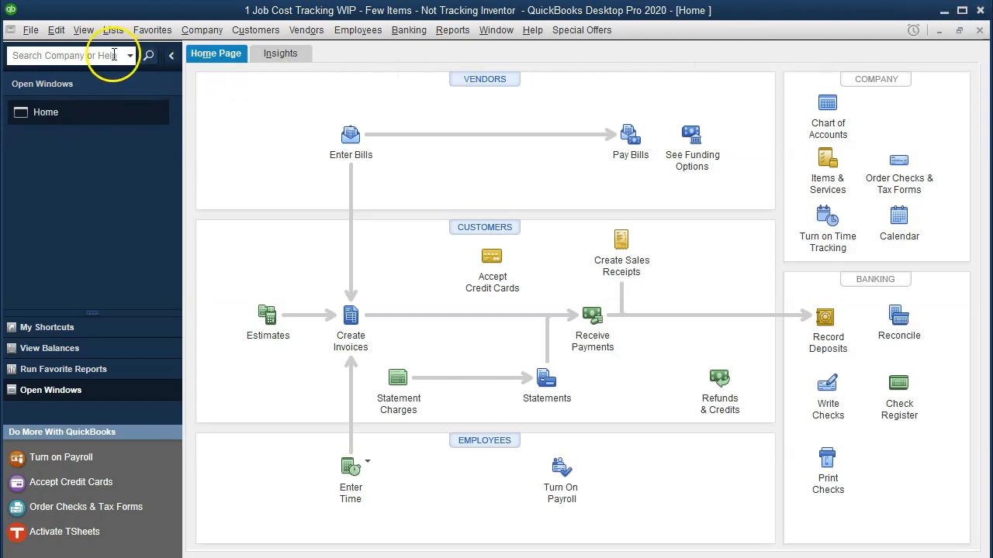
View the chart of accounts and the actions for the Checking account, and look at its register before closing it.
click(110, 32)
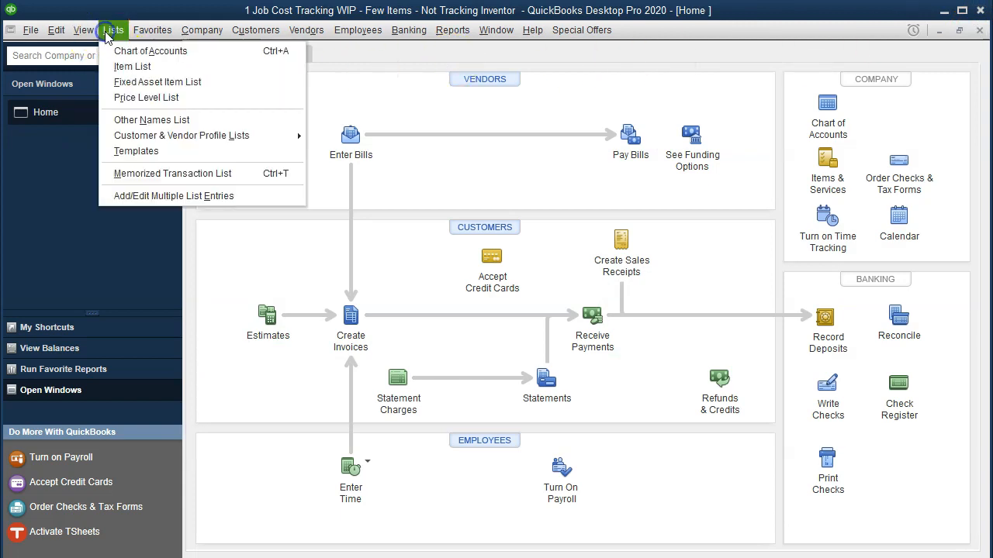
click(180, 51)
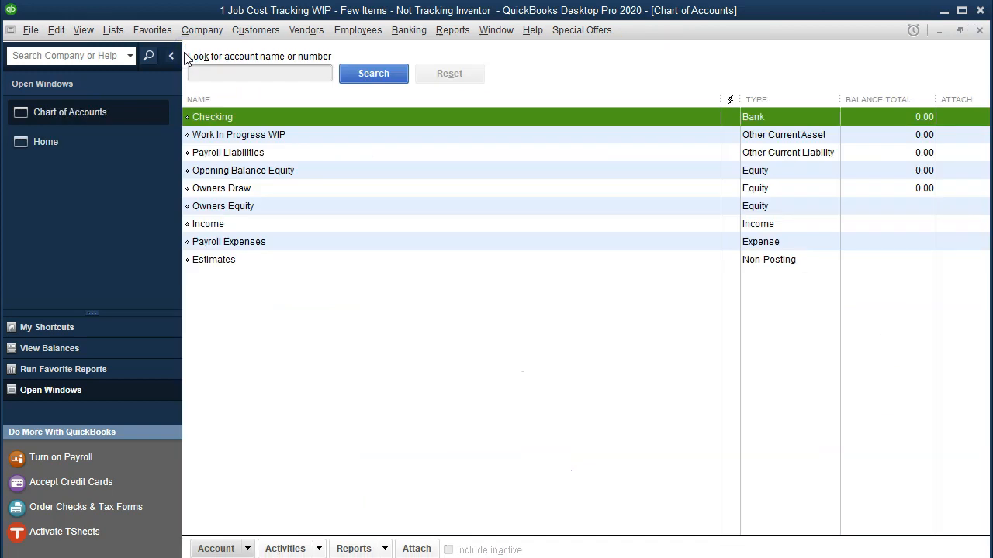
click(248, 548)
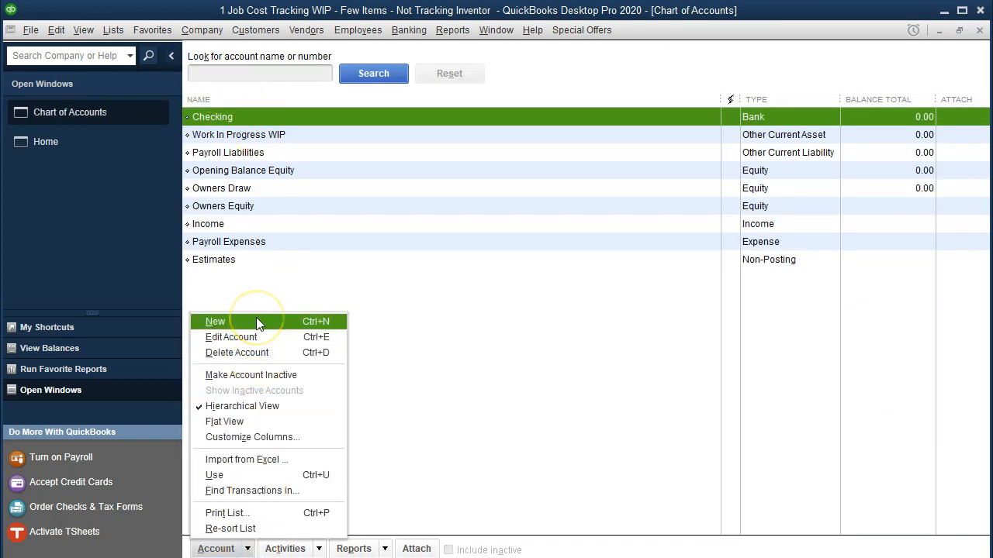
click(269, 261)
click(258, 117)
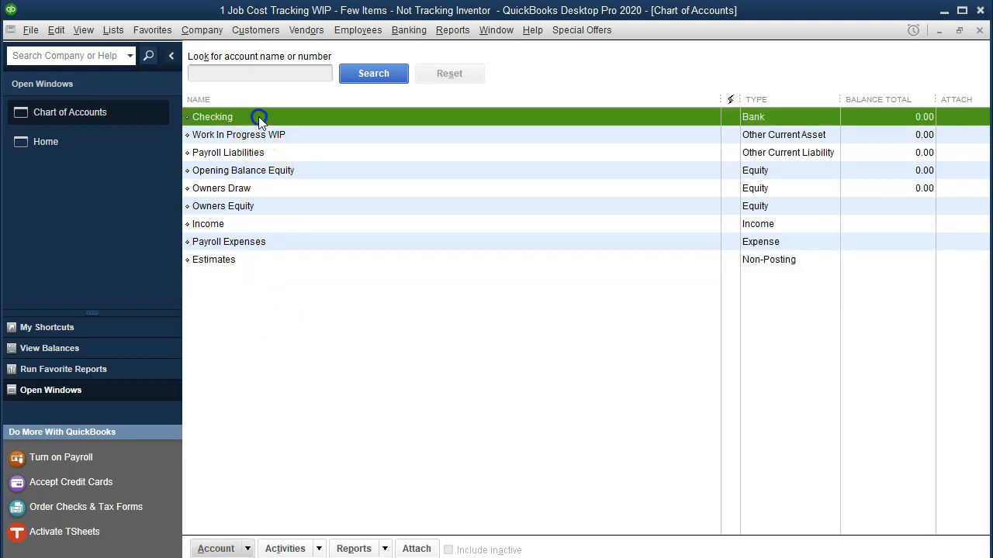
right_click(258, 117)
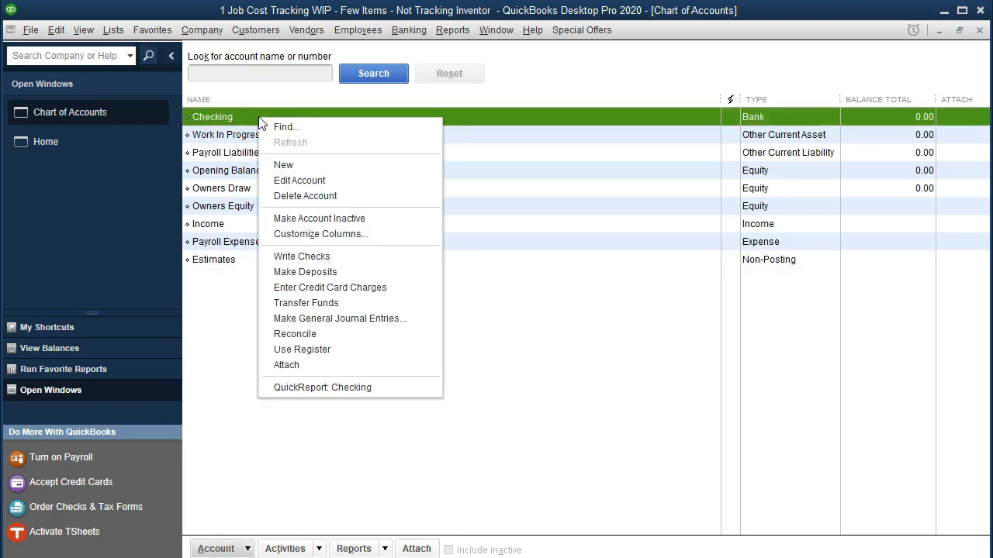
click(242, 119)
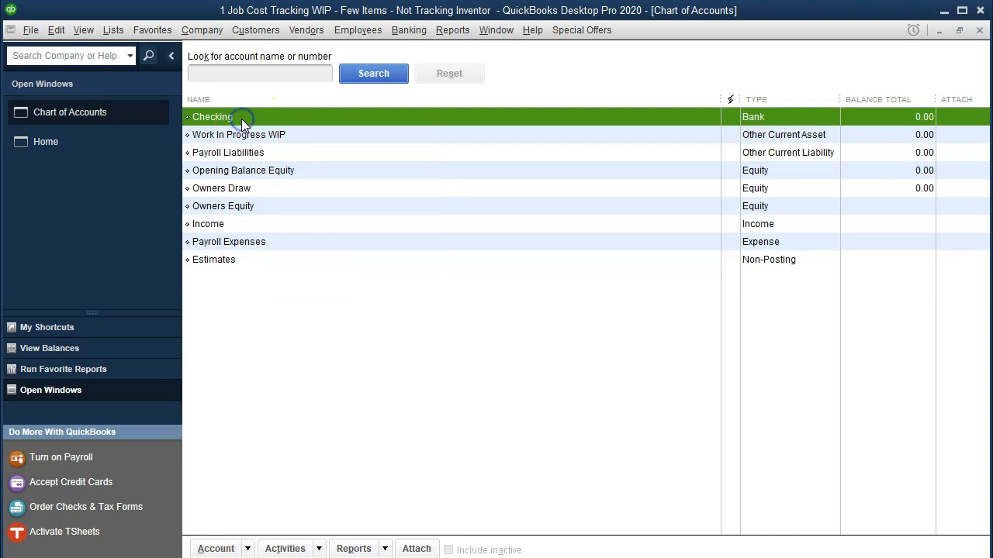
double_click(241, 119)
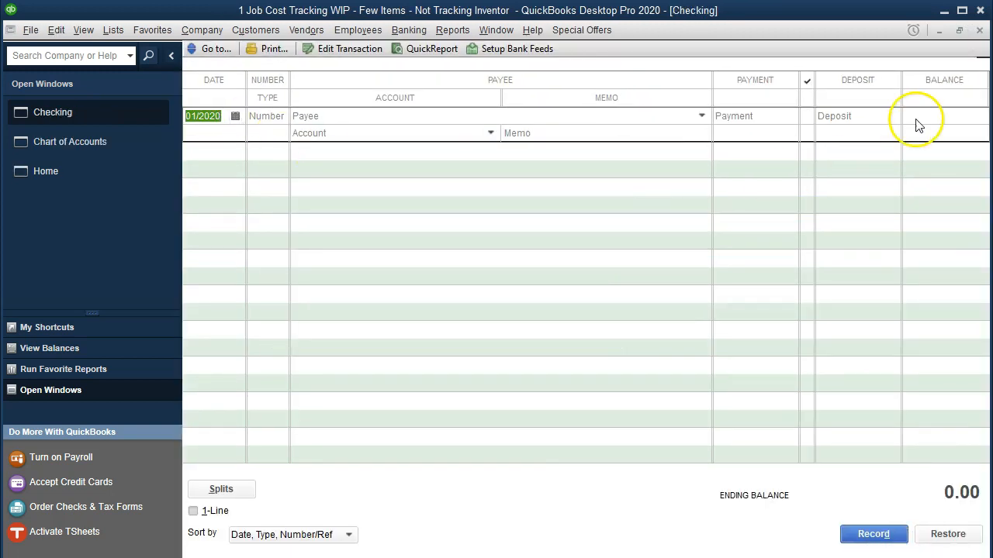
click(980, 30)
Examine the Checking account's settings and the available account types, keep the Bank type, and close the chart of accounts.
right_click(323, 119)
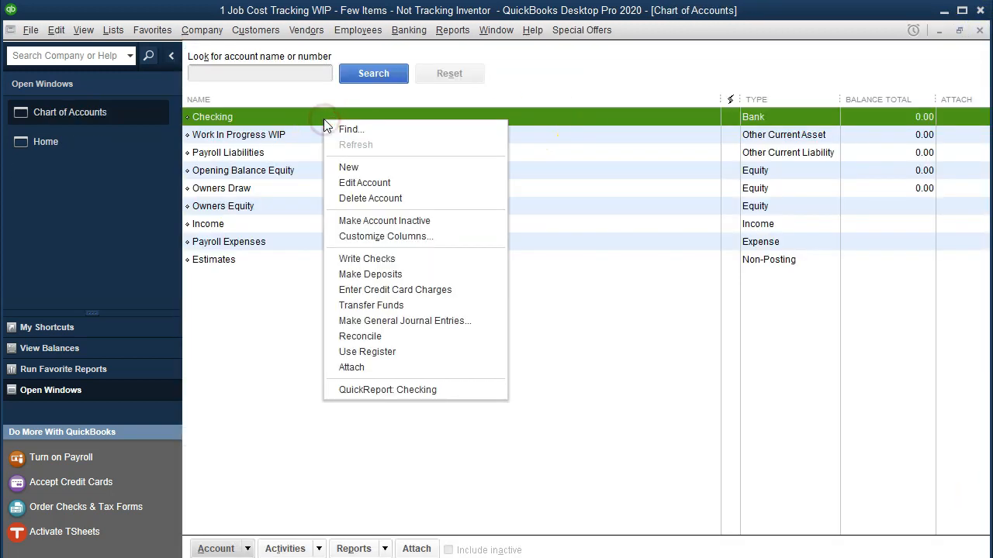
click(347, 184)
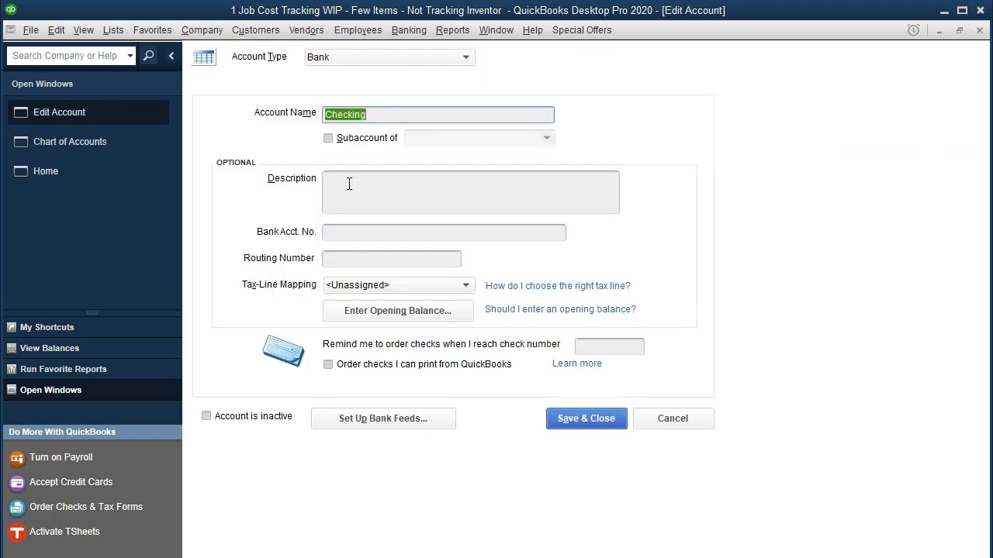
click(464, 62)
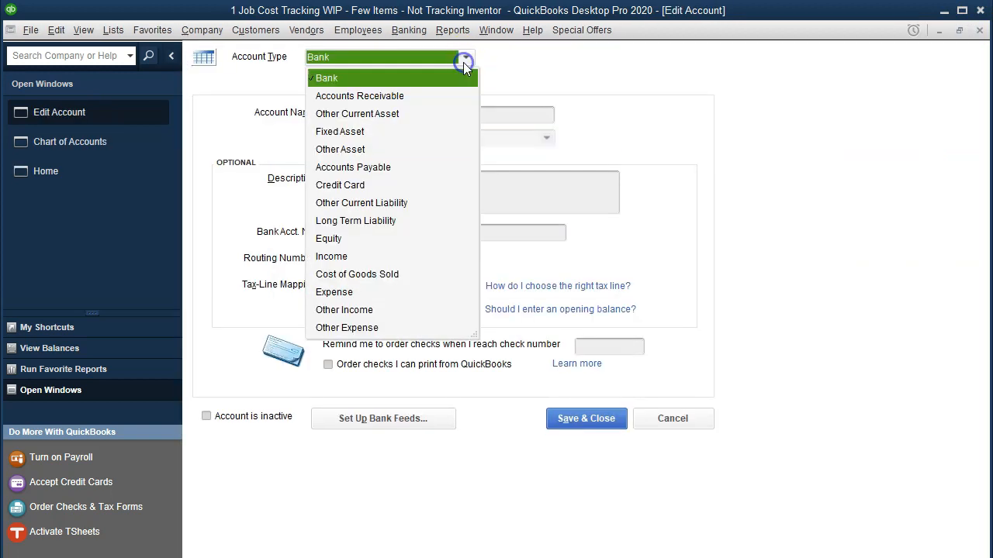
click(463, 62)
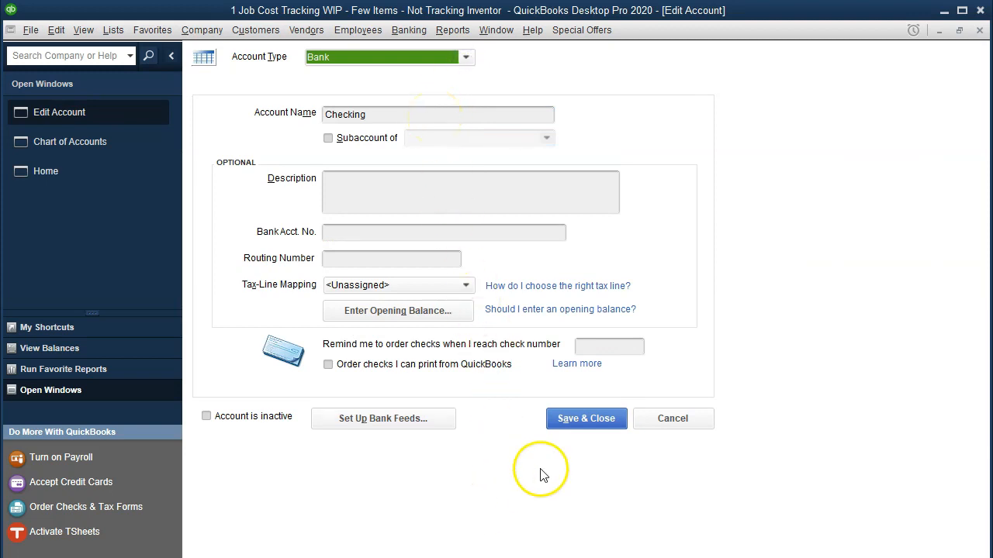
click(567, 433)
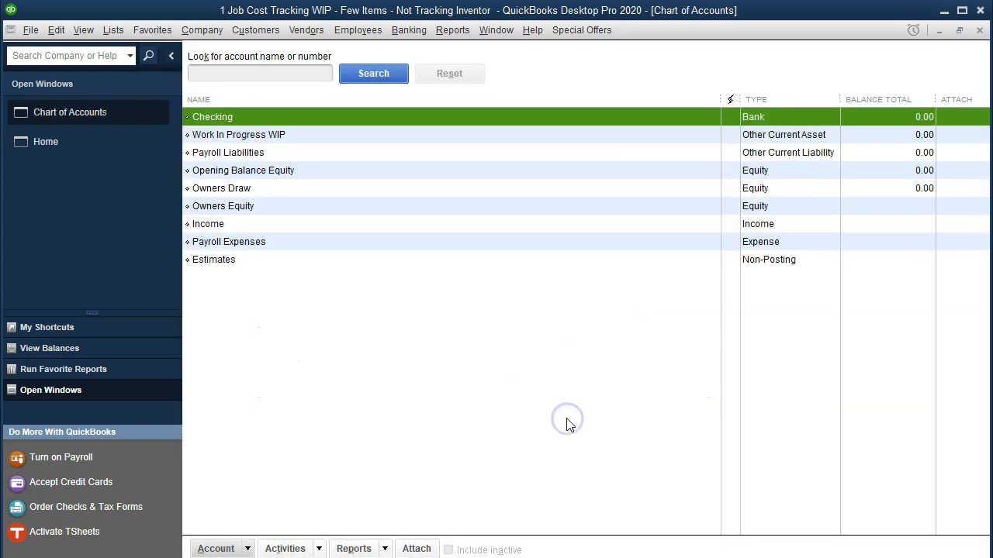
click(979, 30)
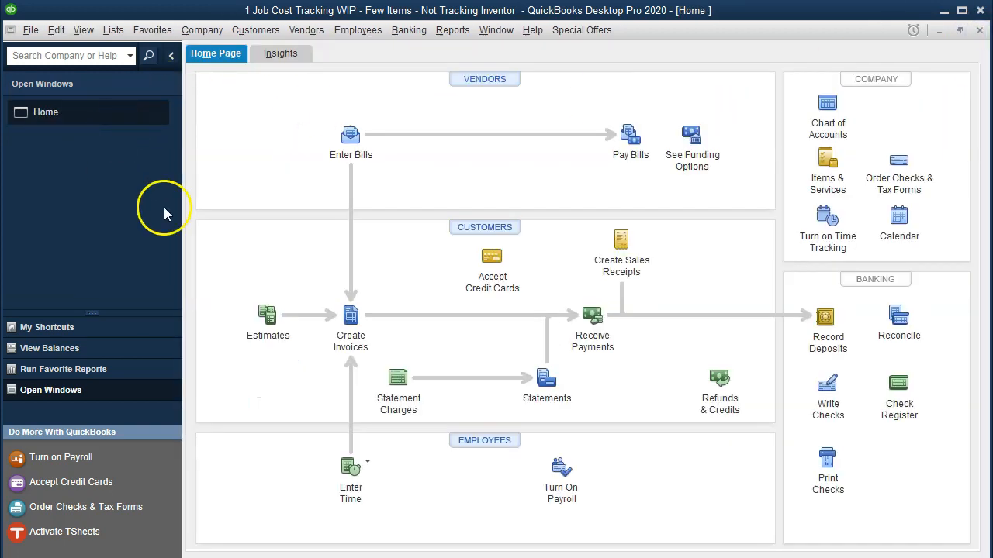
Start a check from the Checking account dated 12/31/2019, leaving the payee, amount, address and memo unfilled.
click(828, 386)
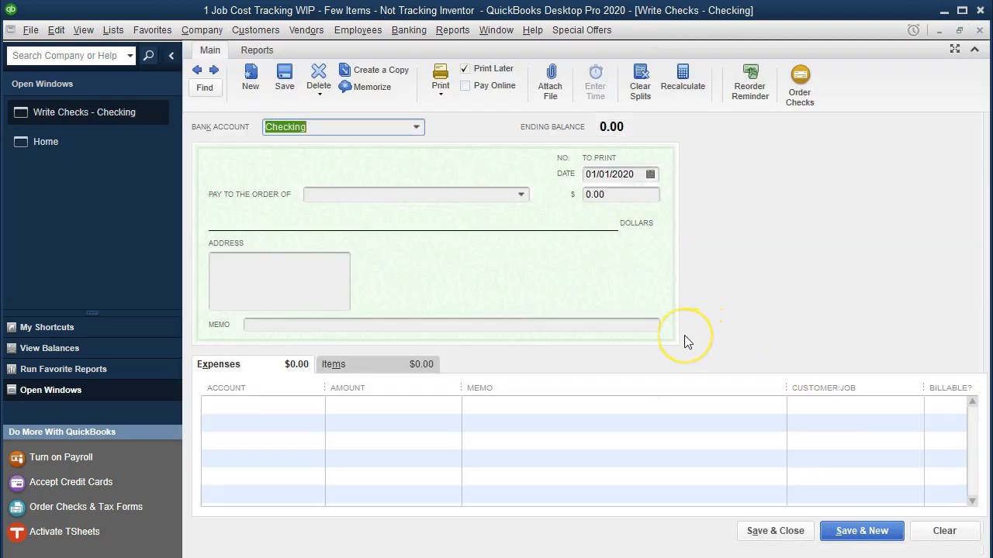
key(Tab)
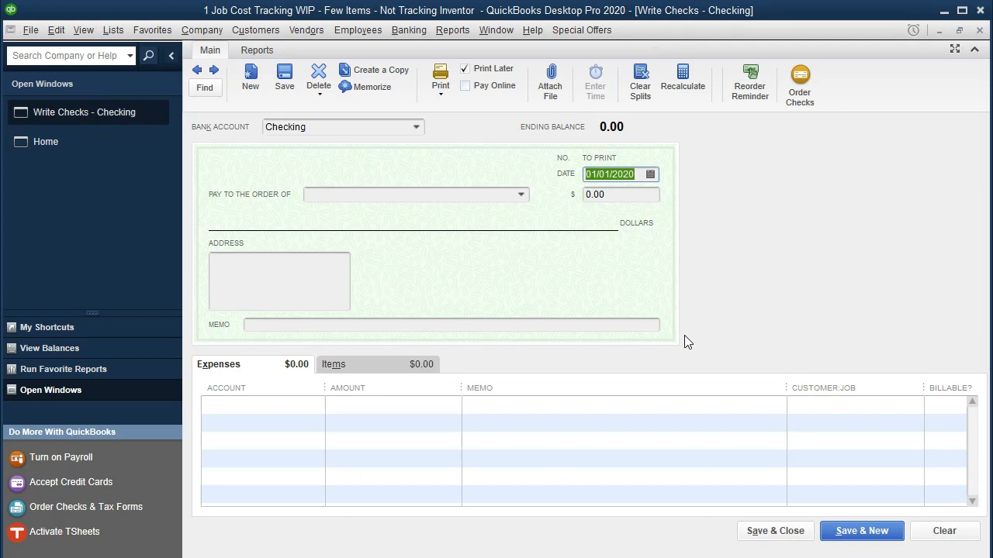
text(12/31/19)
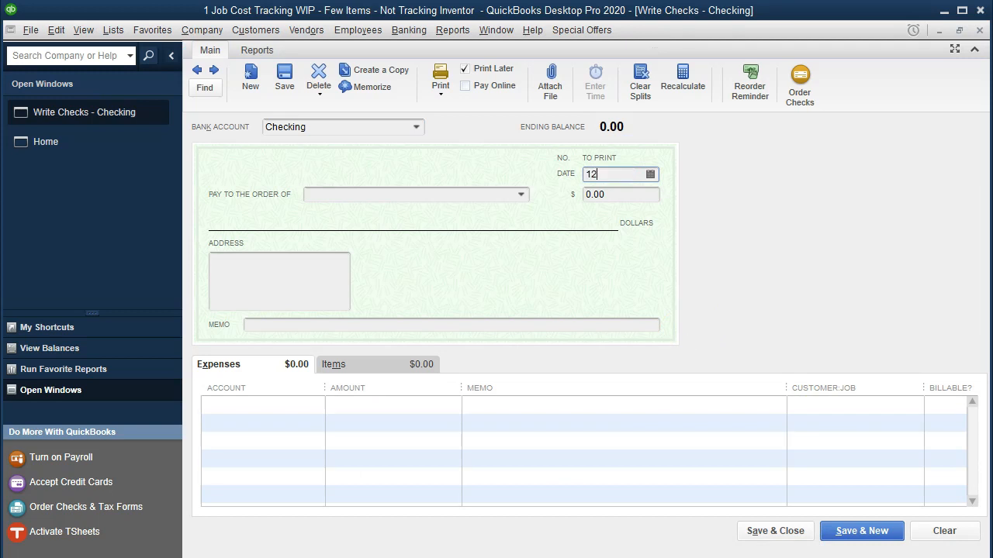
key(Tab)
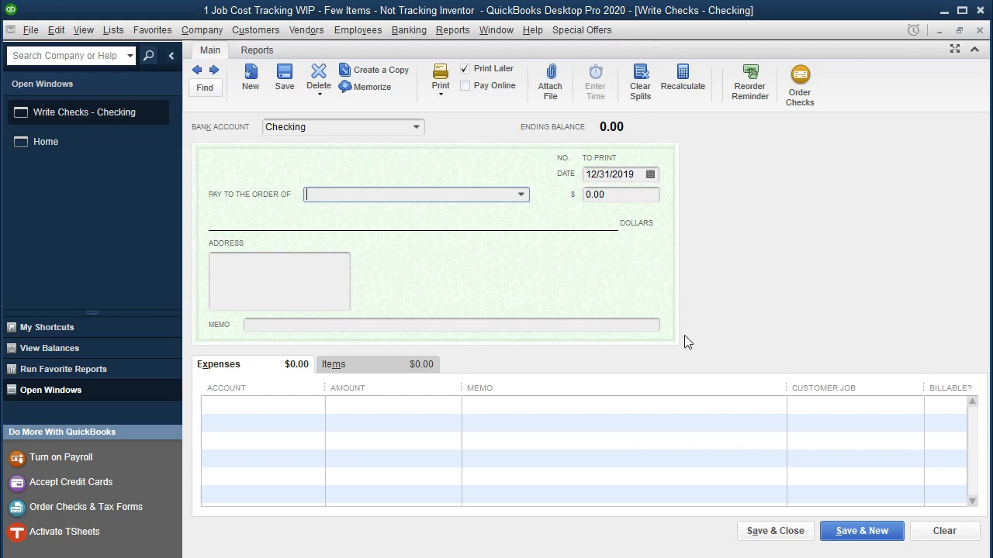
key(Tab)
key(Tab)
key(Tab)
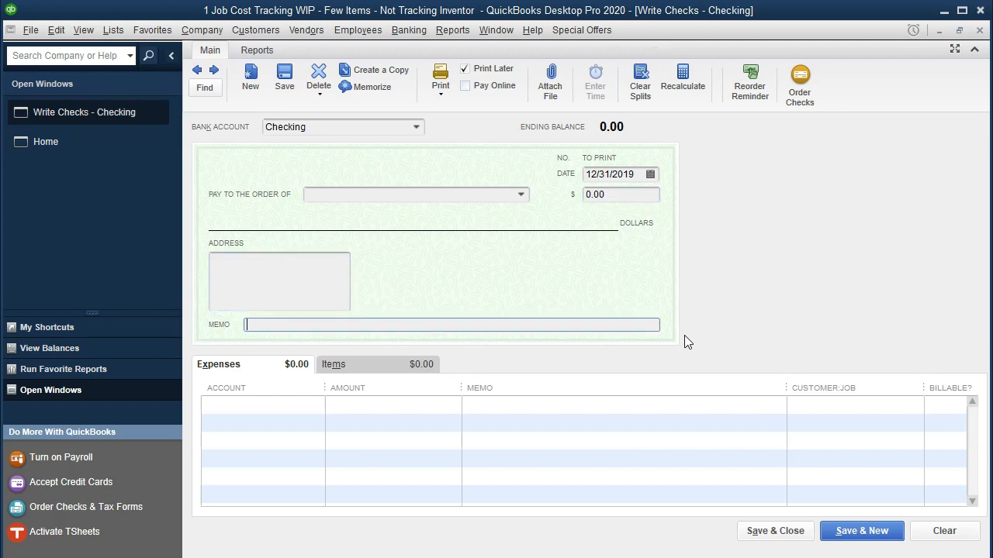
key(Tab)
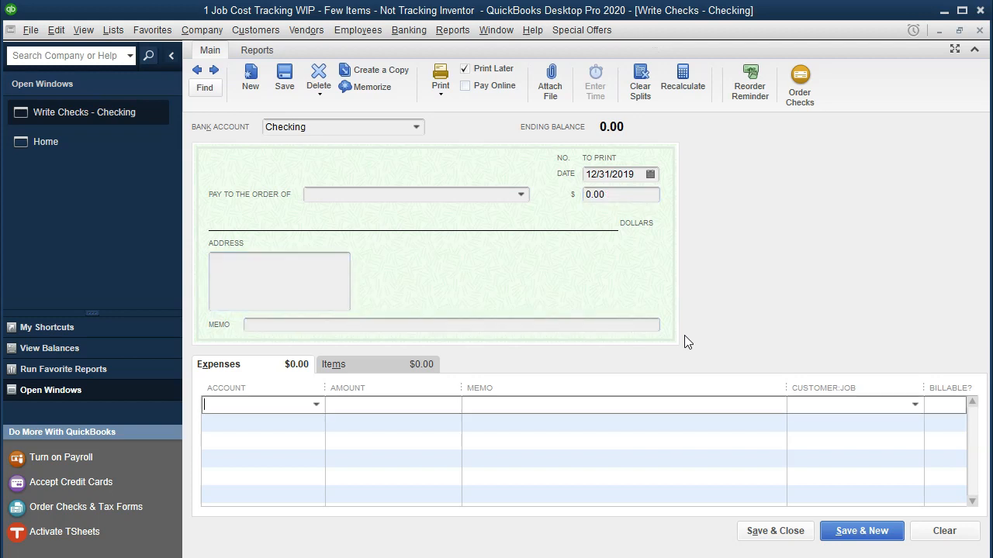
Add a Direct Materials item line to the check and look up Job 14's 1/1 direct materials cost in the Excel workbook.
click(366, 366)
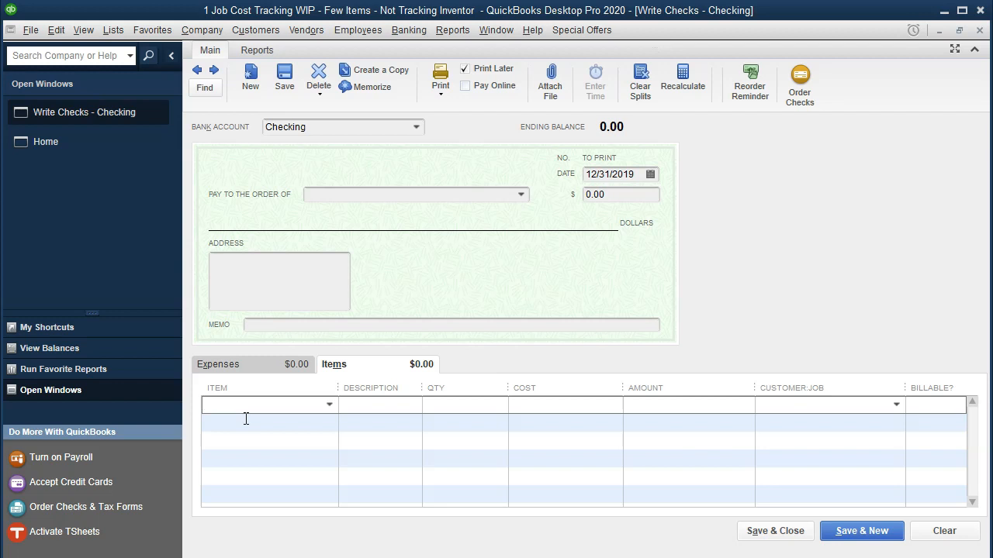
text(Direct Labor)
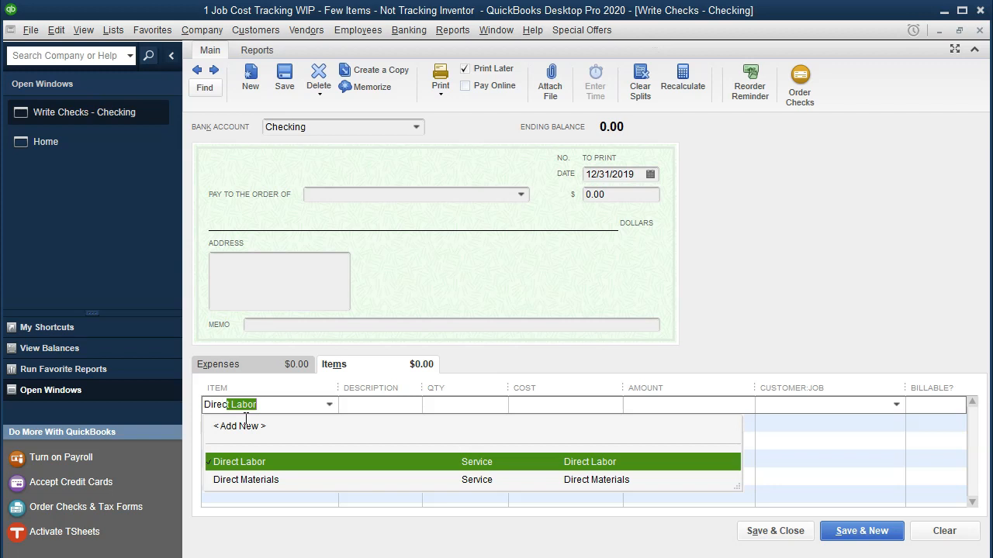
key(Down)
key(Tab)
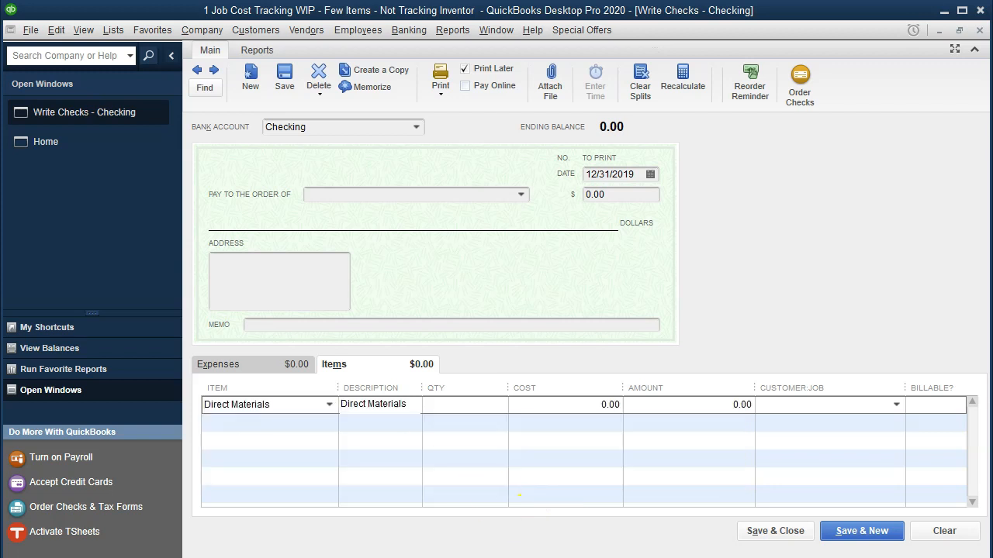
key(alt+Tab)
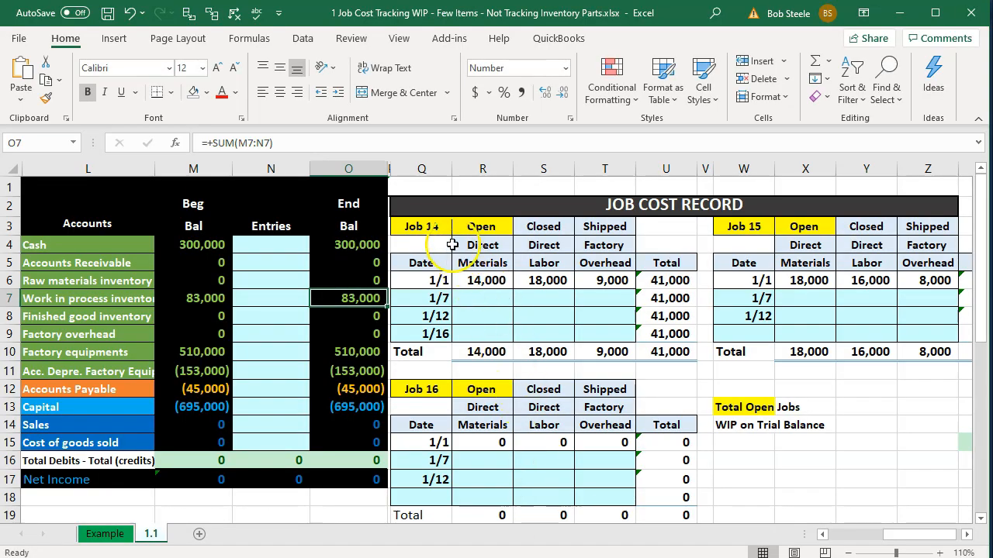
click(482, 281)
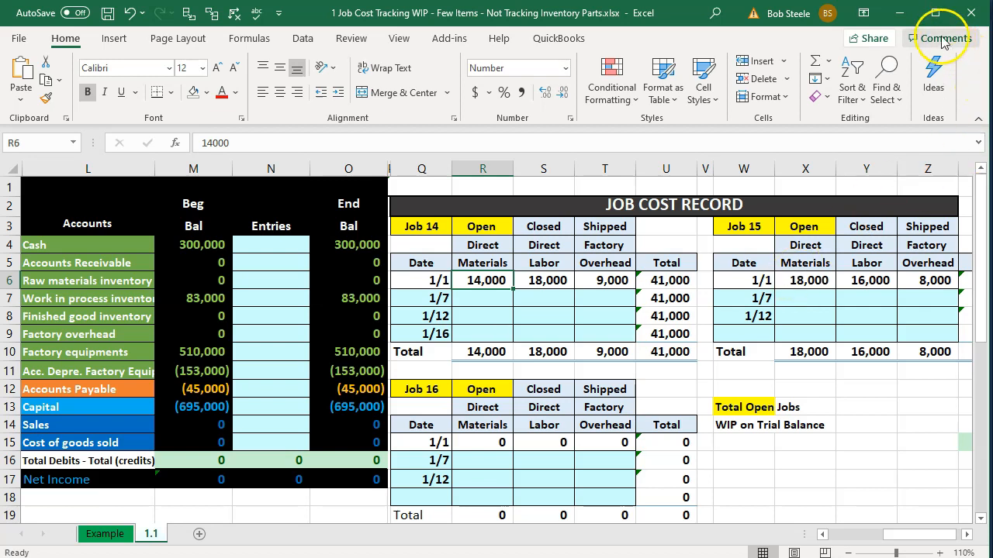
click(900, 20)
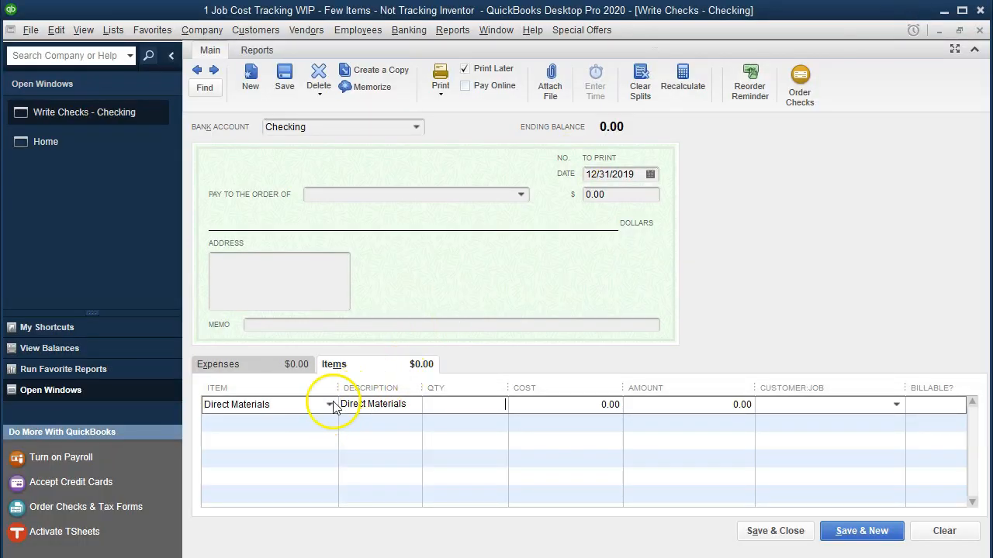
Set the Direct Materials line's cost to 14,000 and assign it to job 14.
key(Tab)
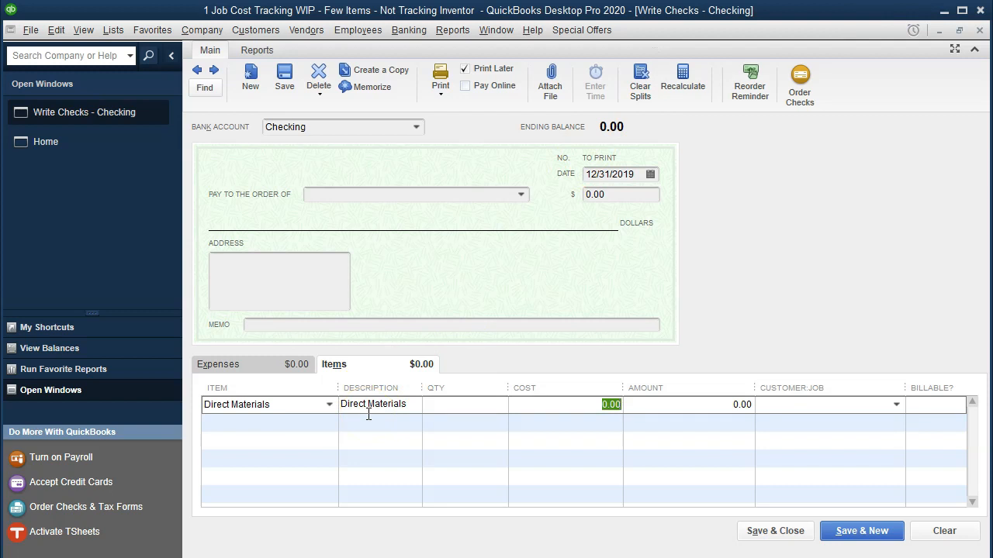
text(14000)
key(Tab)
key(Tab)
text(14)
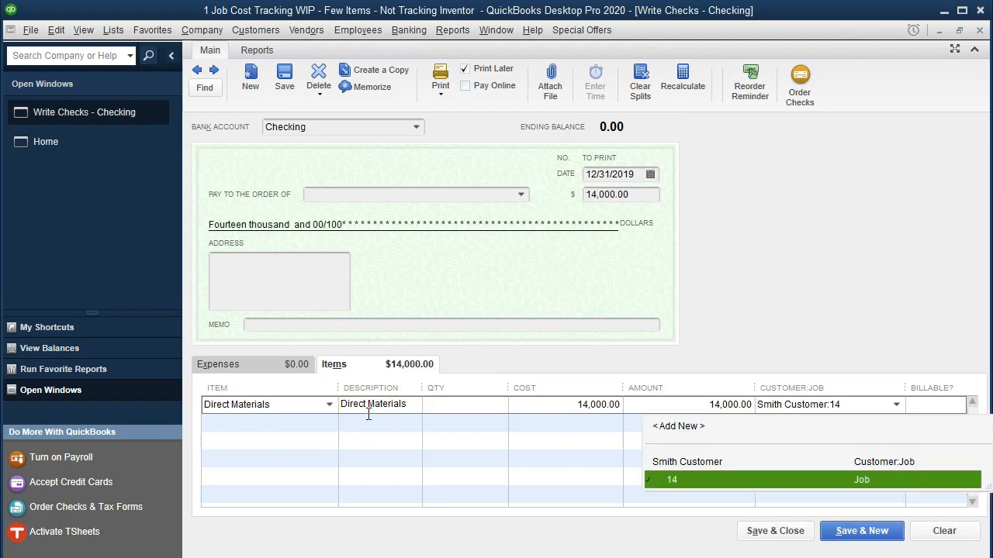
key(Tab)
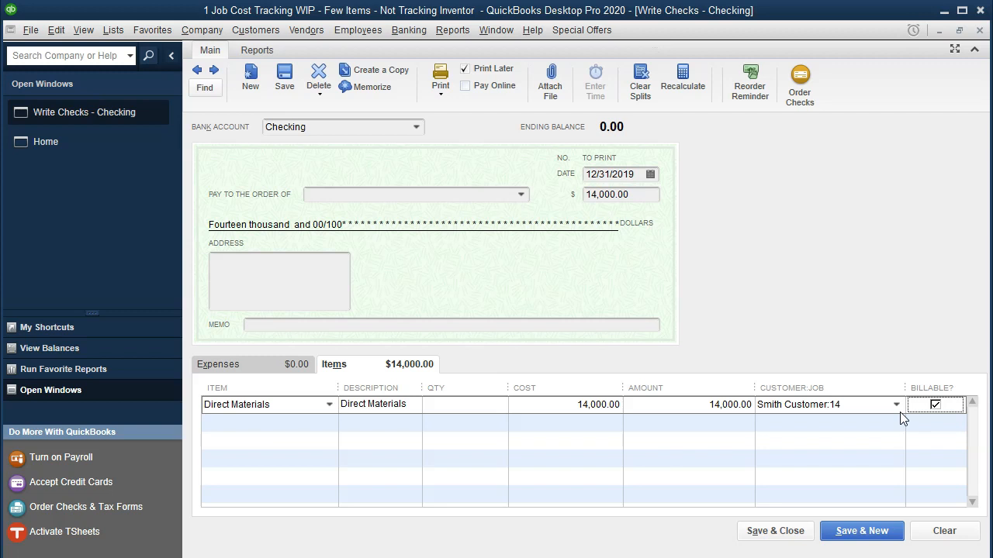
key(Tab)
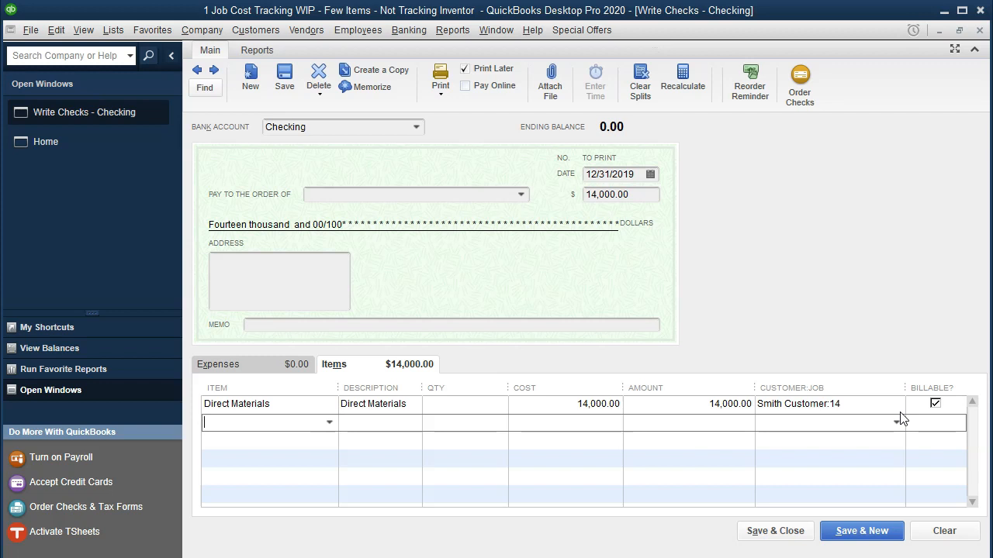
Add a Direct Labor item line to the check and look up Job 14's 1/1 direct labor cost in the Excel workbook.
text(Direct Labor)
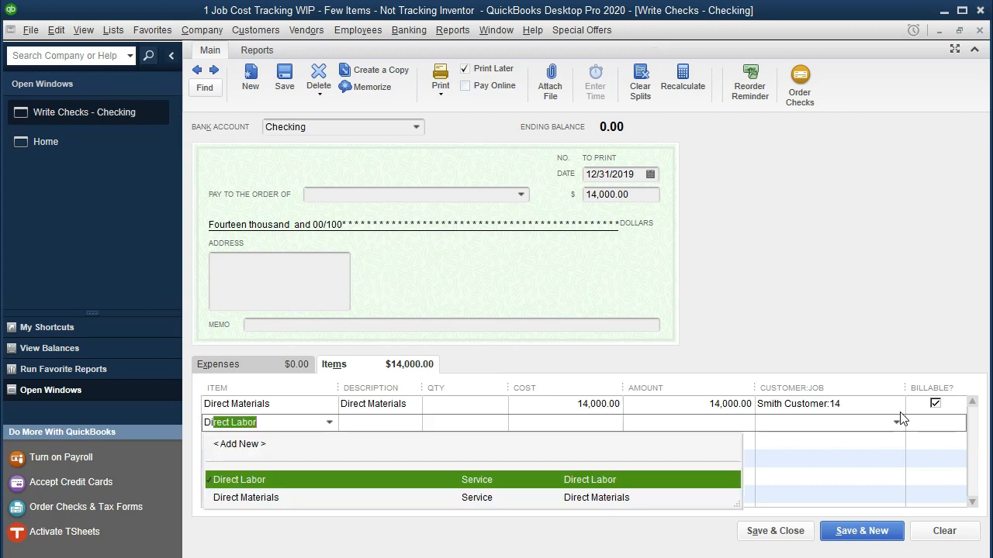
key(Tab)
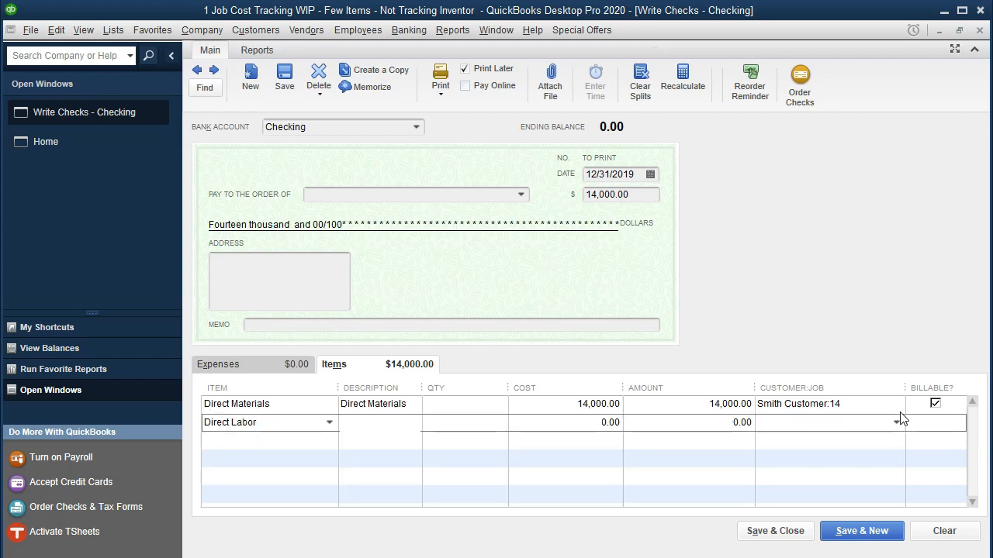
key(Tab)
key(Tab)
key(alt+Tab)
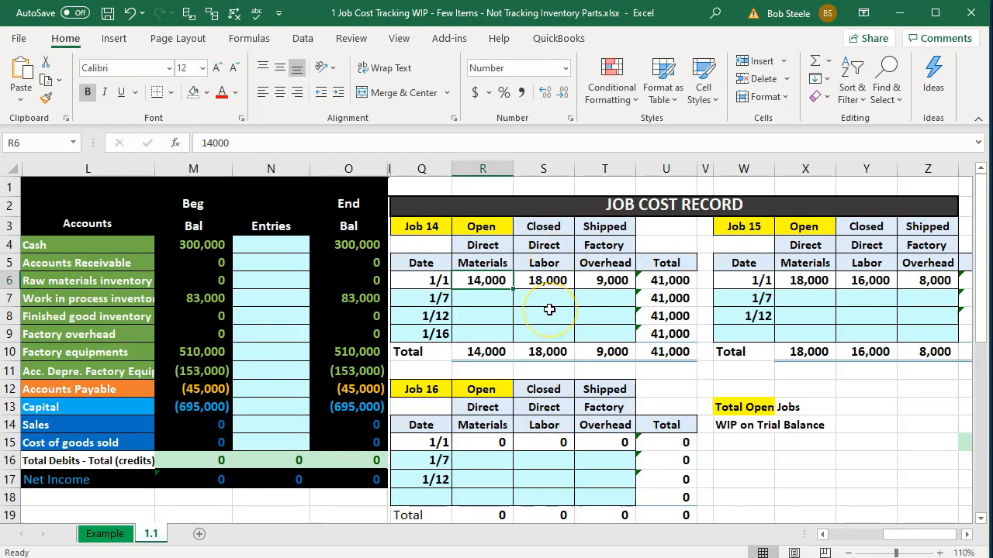
click(900, 12)
click(383, 425)
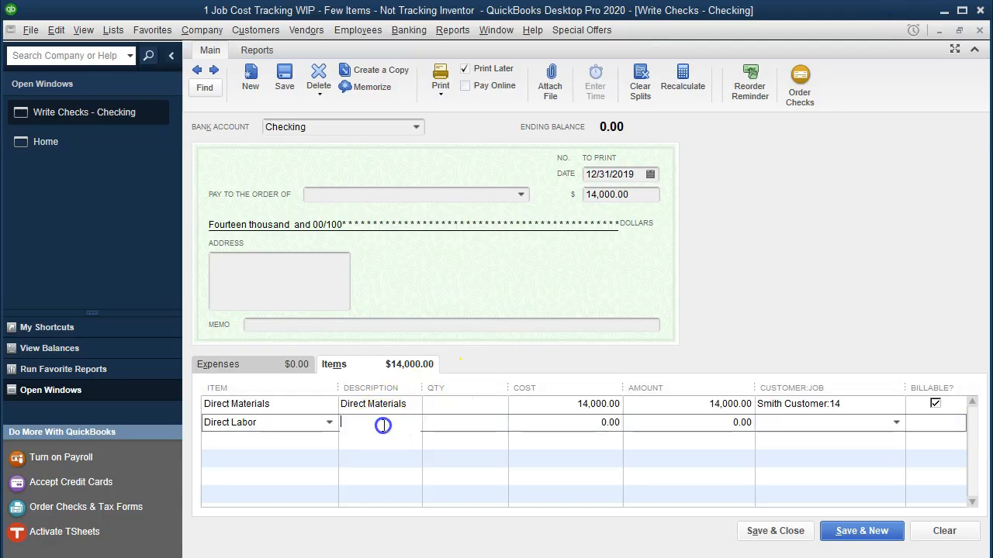
text(18000)
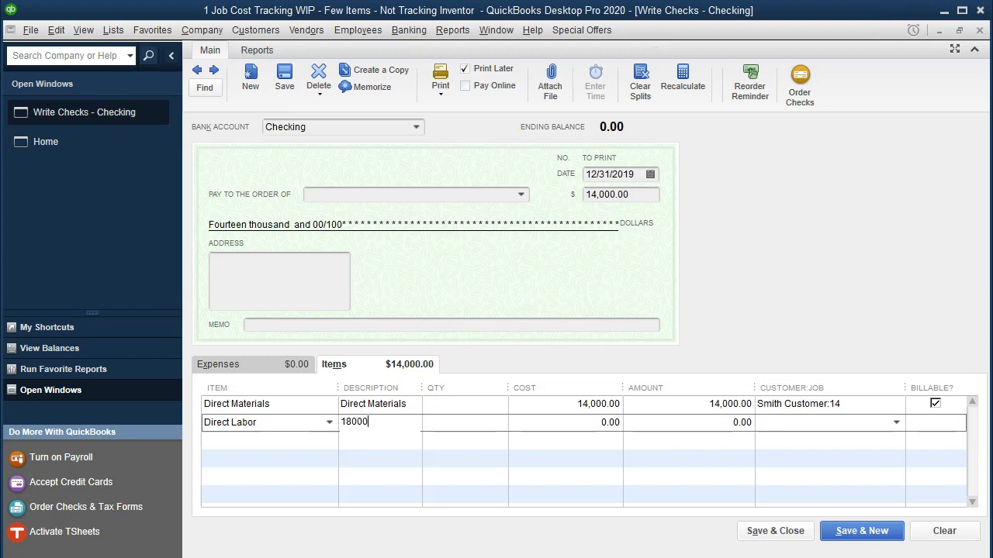
key(BackSpace)
key(BackSpace)
key(BackSpace)
key(BackSpace)
key(BackSpace)
Set the Direct Labor line's cost to 18,000 and assign it to job 14.
key(Tab)
key(Tab)
text(18000)
key(Tab)
key(Tab)
text(14)
key(Tab)
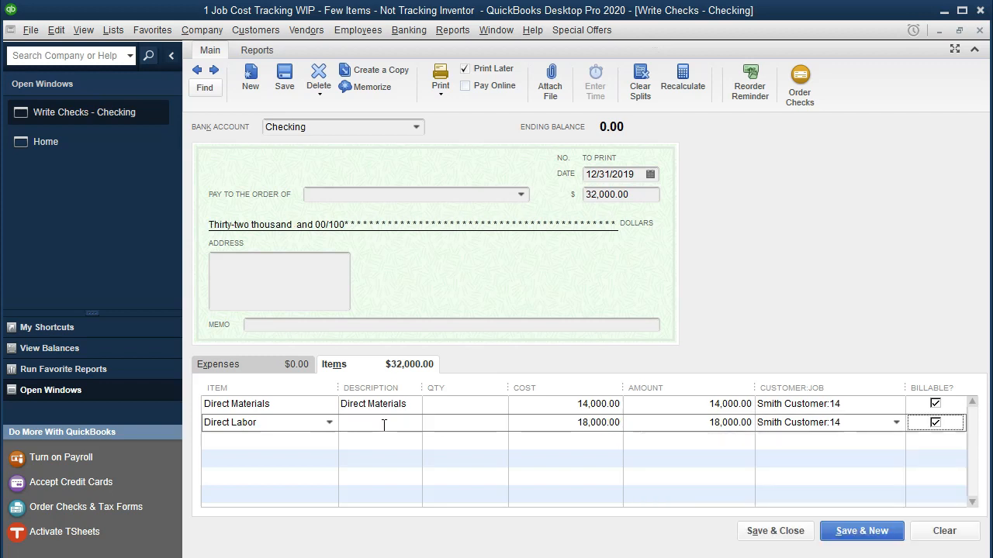
Start a new item line on the check and look up Job 14's factory overhead cost in the Excel workbook.
key(Tab)
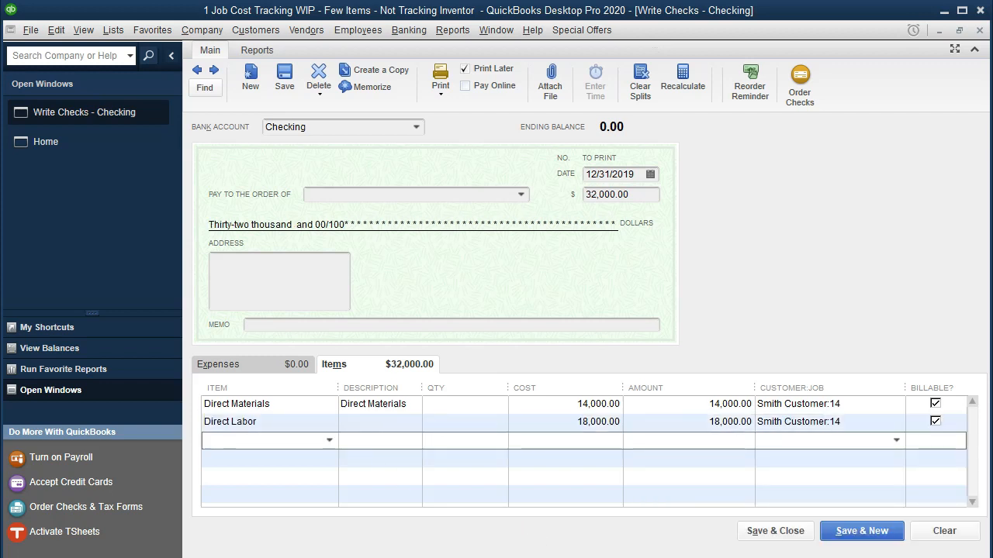
key(alt+Tab)
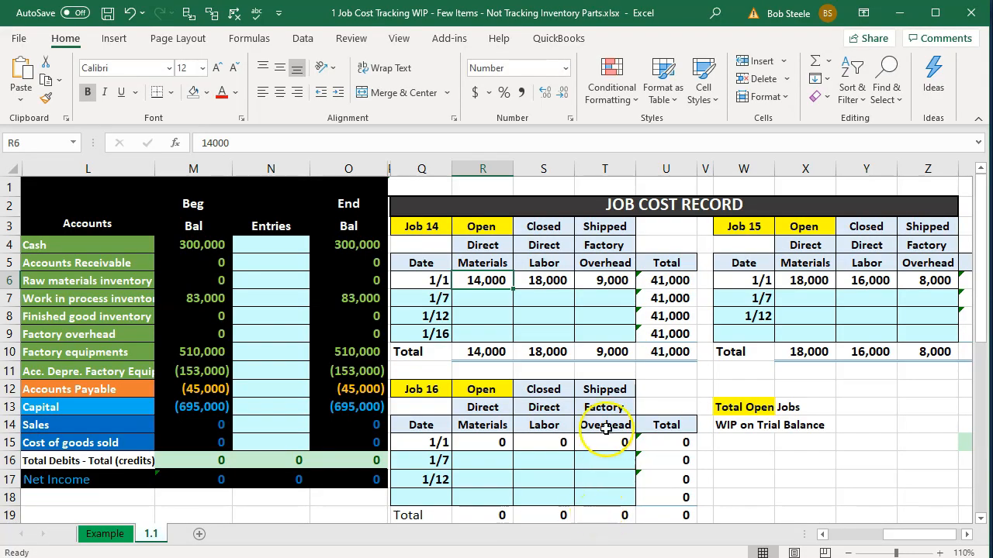
click(610, 351)
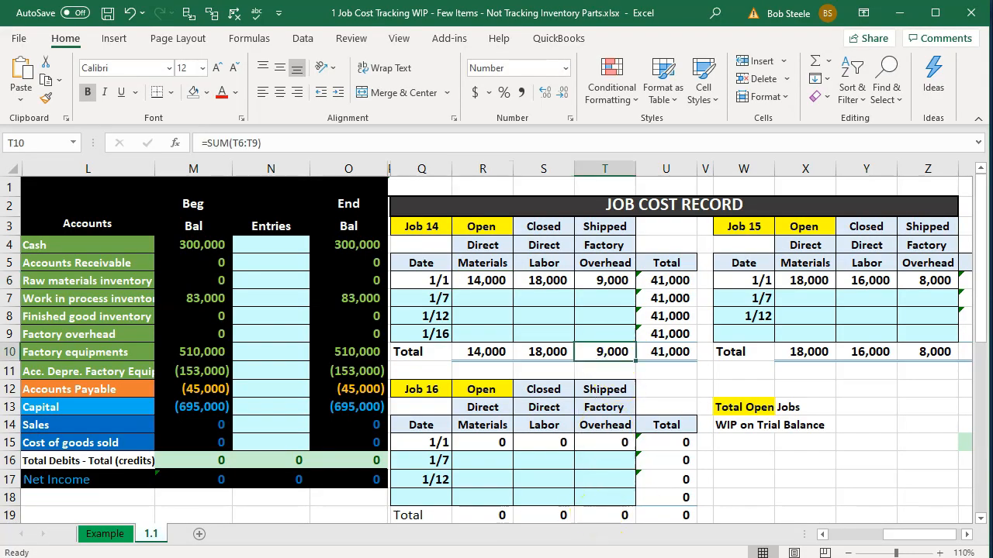
key(alt+Tab)
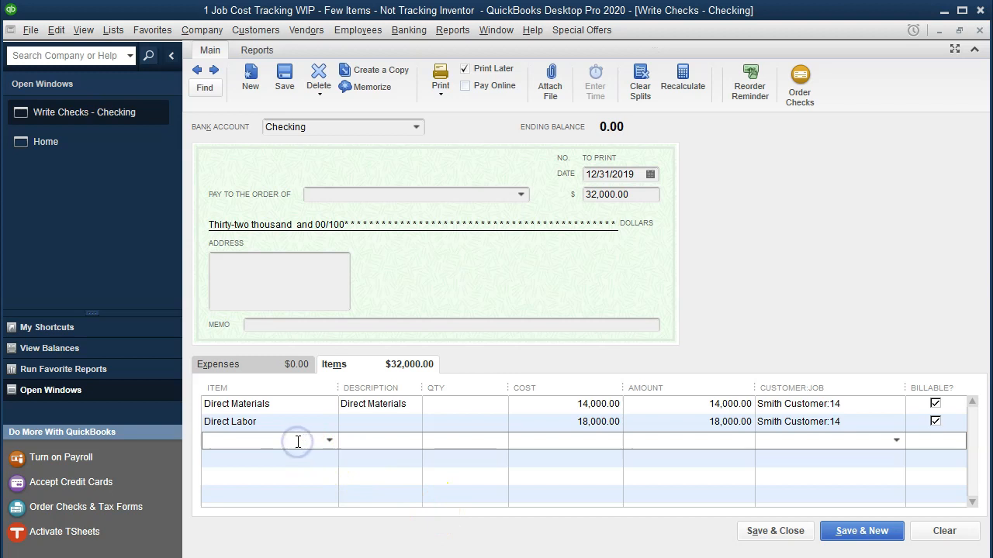
Add a Factory Overhead item line to the check with a cost of 9,000.
text(over)
key(Down)
key(Tab)
key(Tab)
key(Tab)
text(9,000)
Assign the Factory Overhead line to job 14, and save and close the check, accepting its future date.
key(Tab)
key(Tab)
text(14)
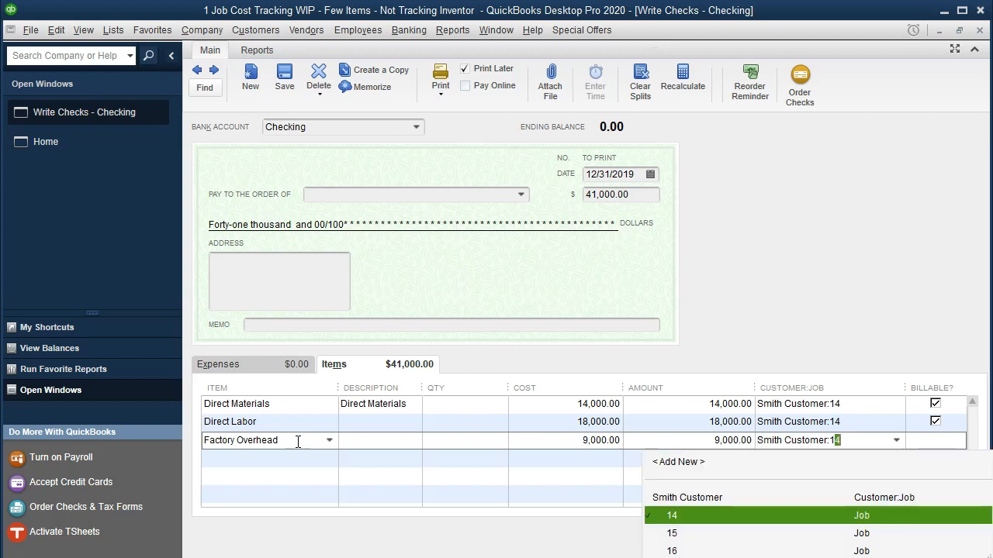
key(Tab)
key(Tab)
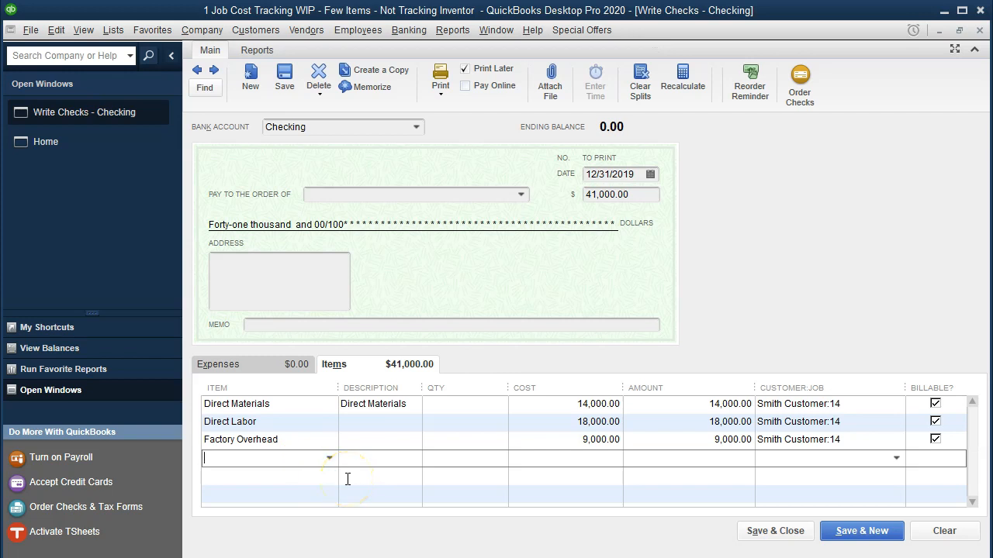
click(754, 534)
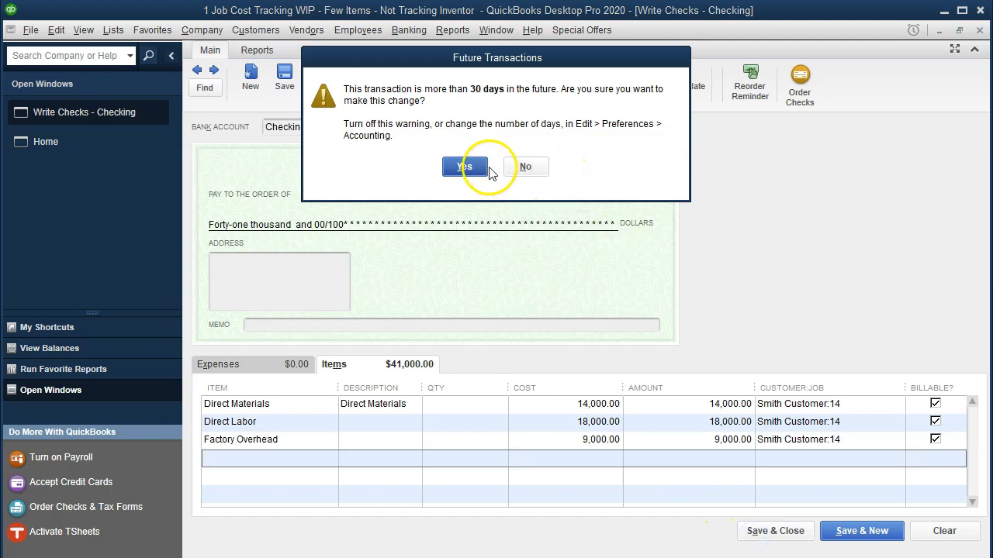
click(477, 167)
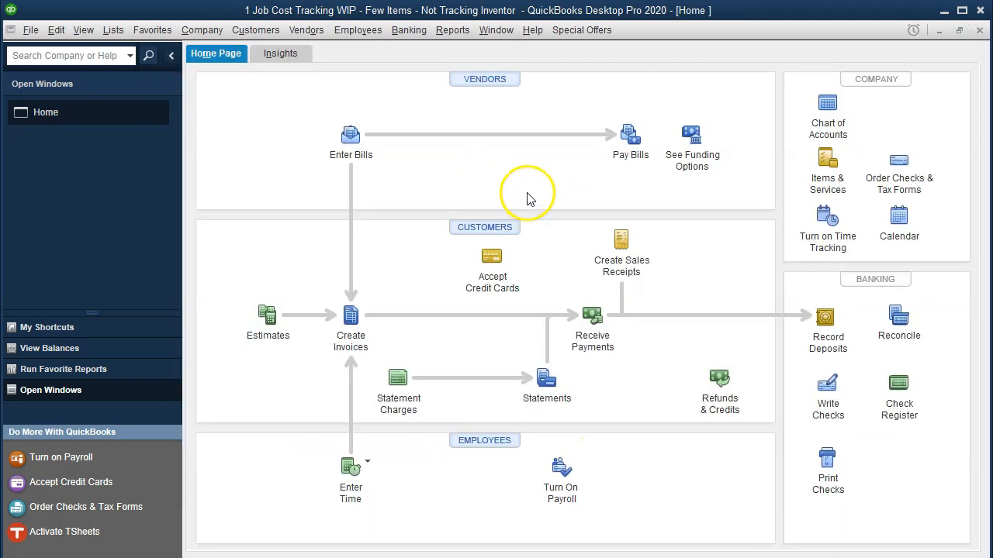
Run the standard Balance Sheet report with a date range of 01/01/2020 to 12/31/2020.
click(453, 31)
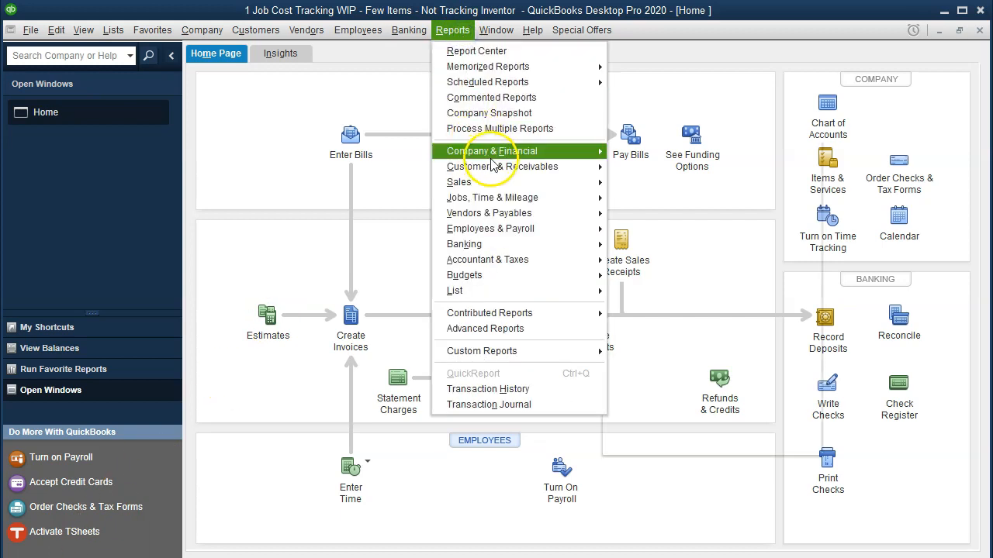
mouse_move(481, 151)
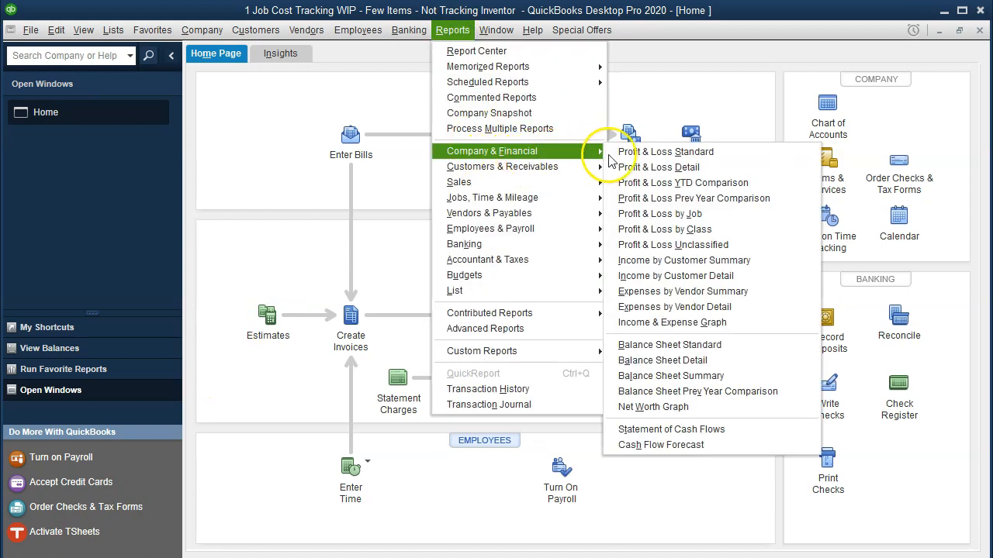
click(725, 352)
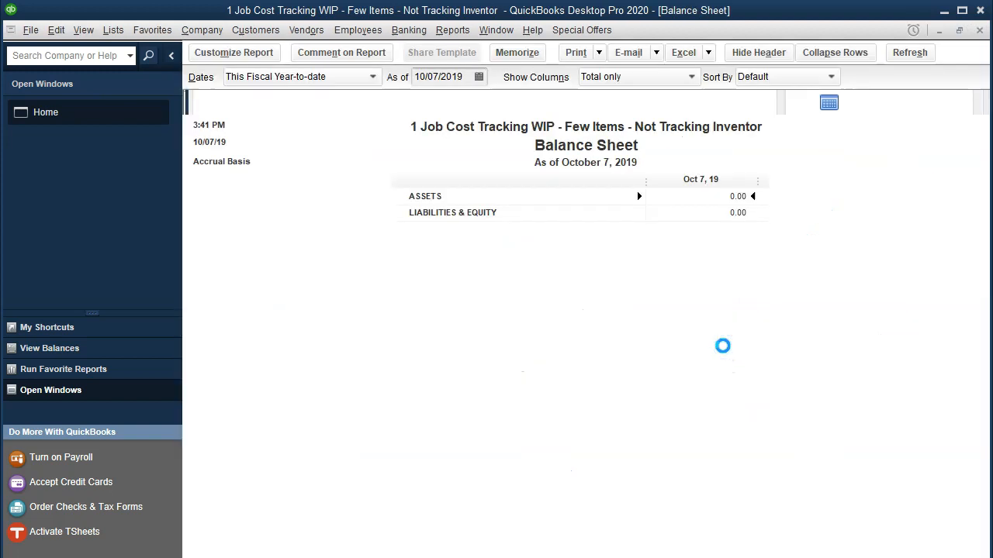
click(244, 56)
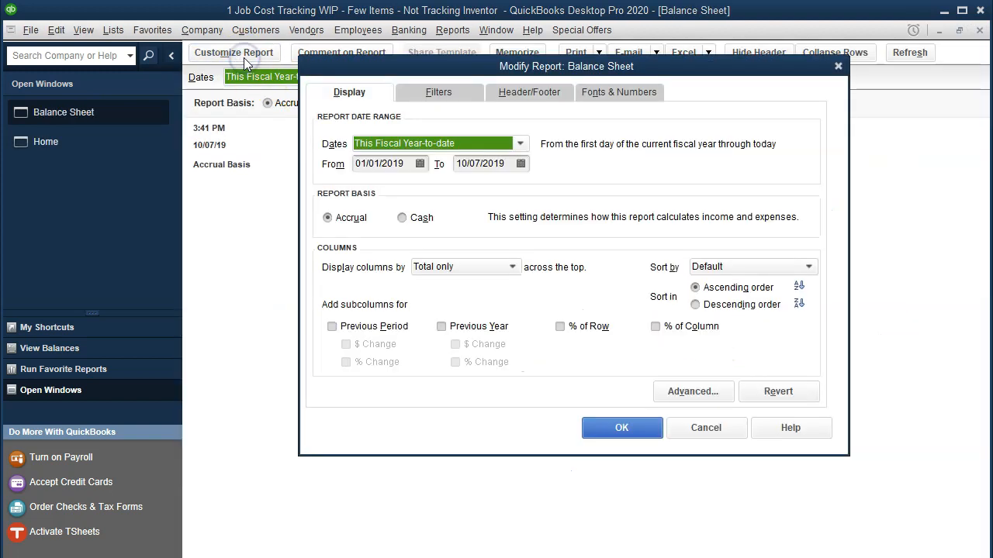
key(Tab)
text(010120)
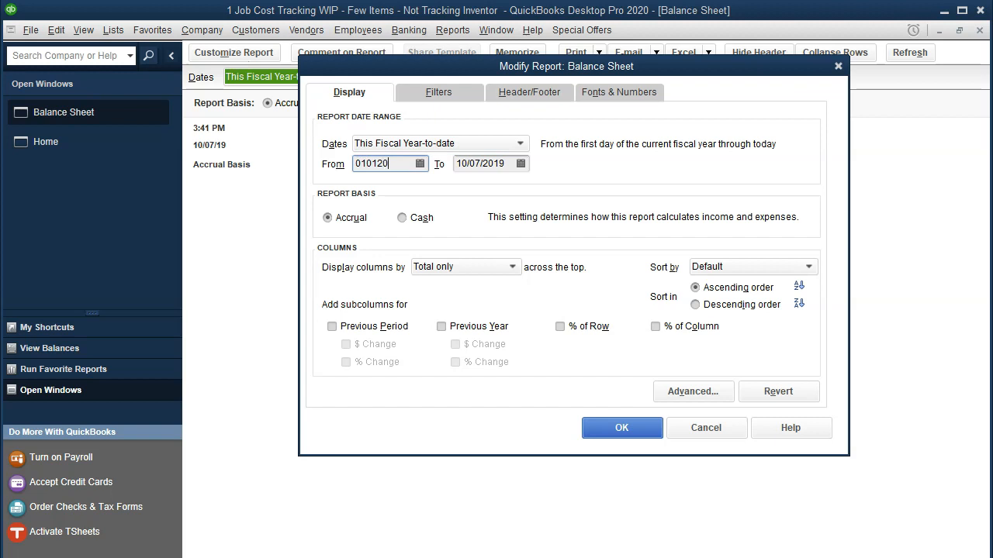
key(Tab)
text(123120)
key(Tab)
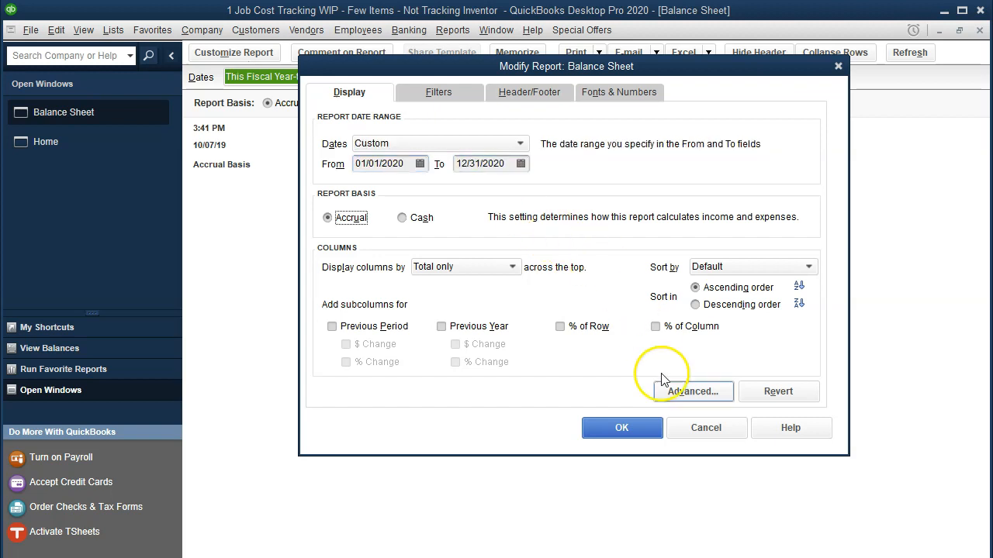
click(635, 429)
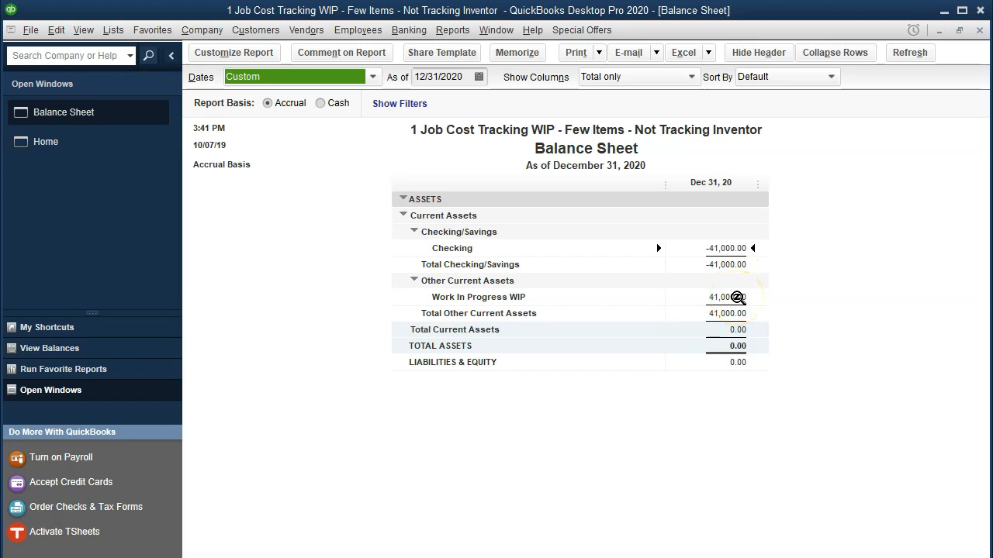
Drill into the Work In Progress WIP balance and set the transaction report's start date to 12/31/2019.
double_click(737, 298)
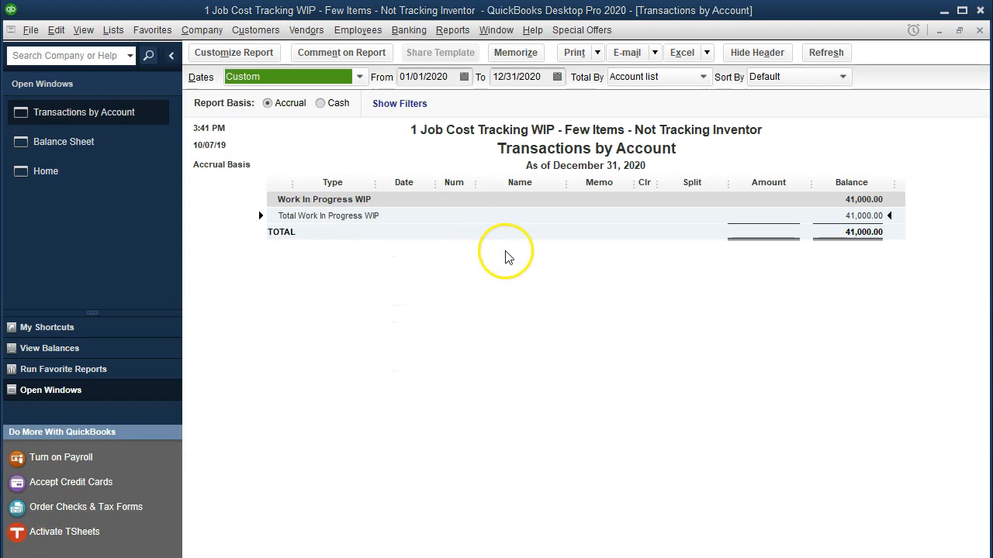
click(431, 76)
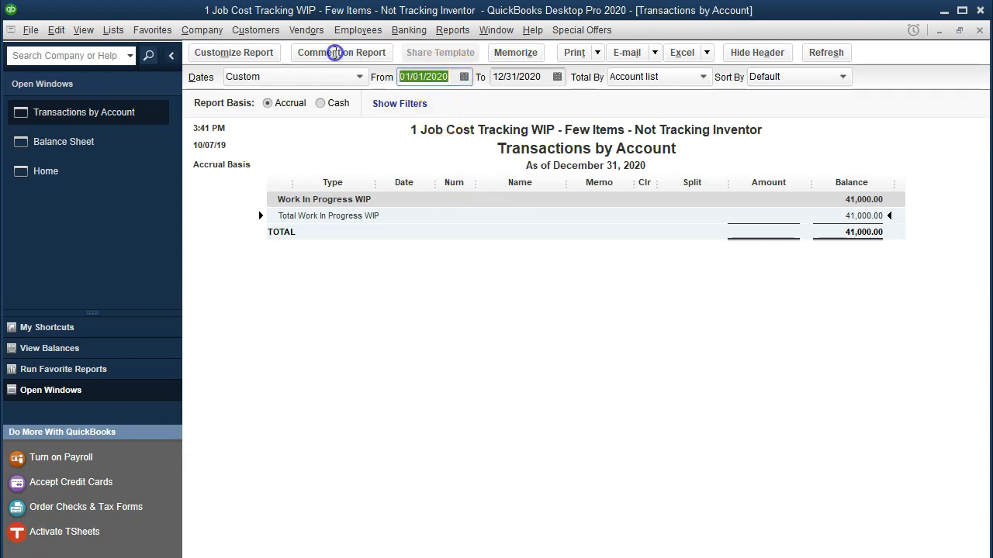
key(minus)
click(558, 364)
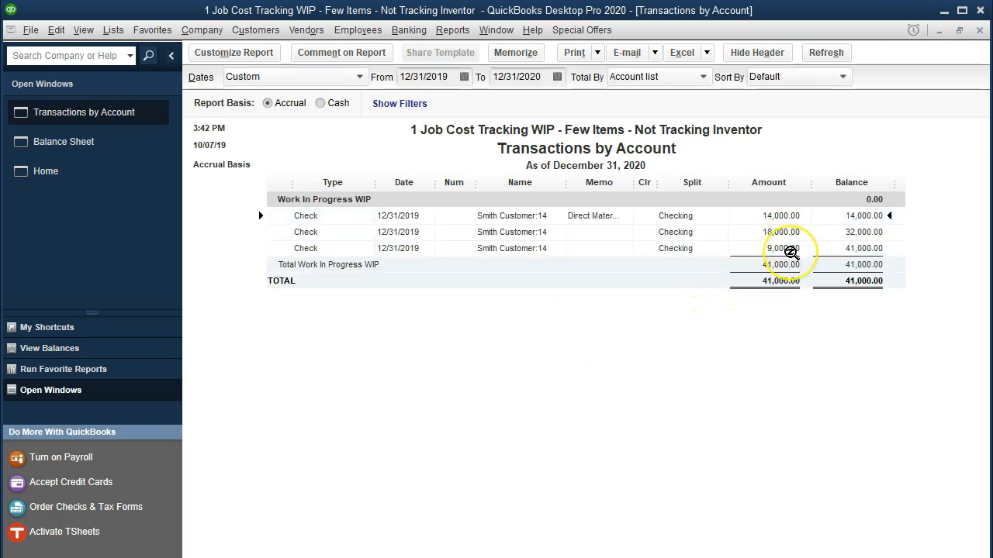
Open the direct materials check from the report, close both windows without memorizing the report, and turn off the memorize prompt.
double_click(779, 216)
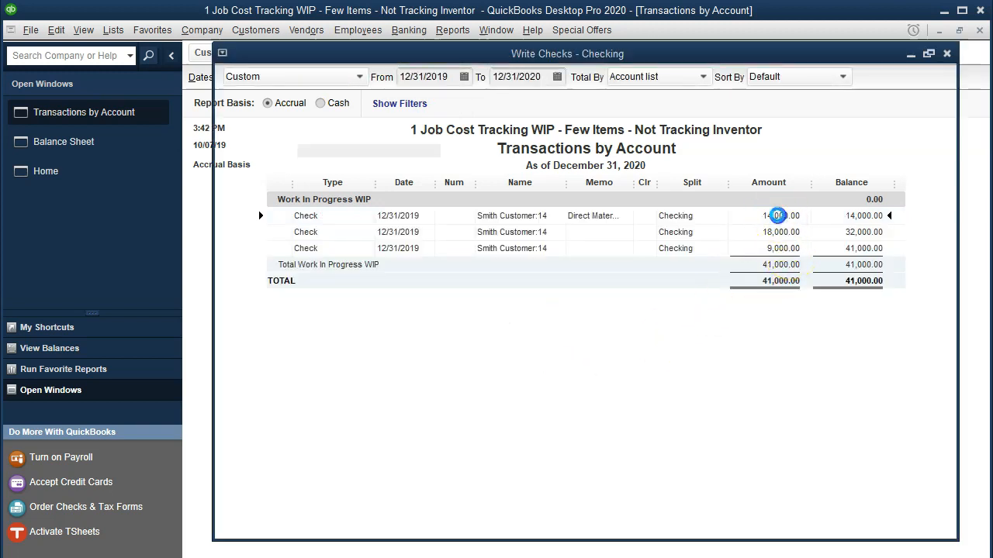
click(979, 29)
click(978, 29)
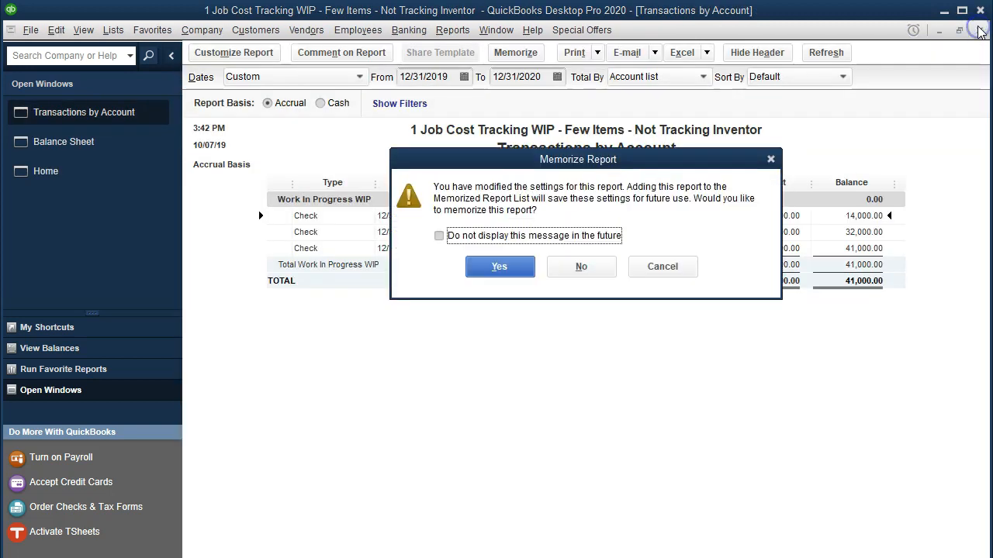
click(439, 236)
click(583, 269)
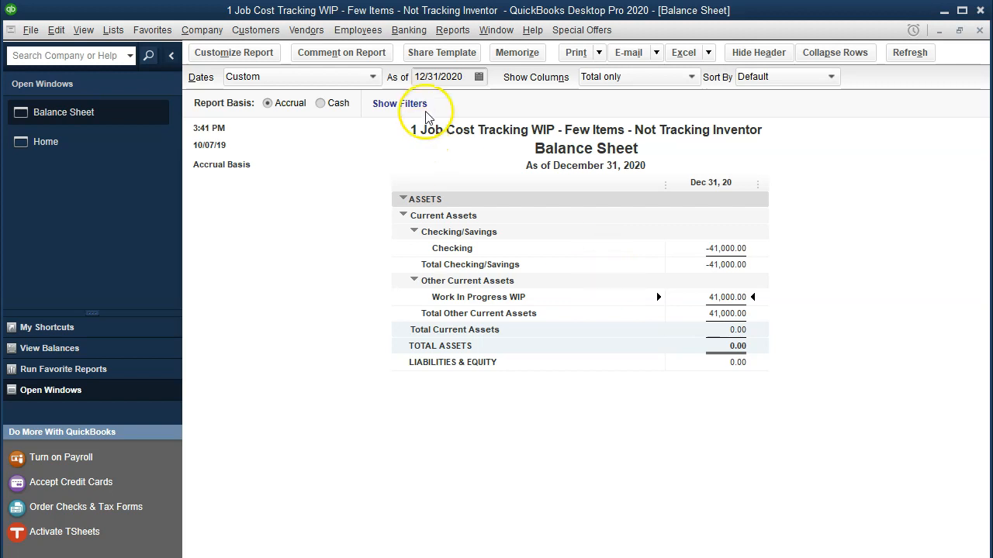
Run the Trial Balance report for 01/01/2020 to 12/31/2020.
click(454, 32)
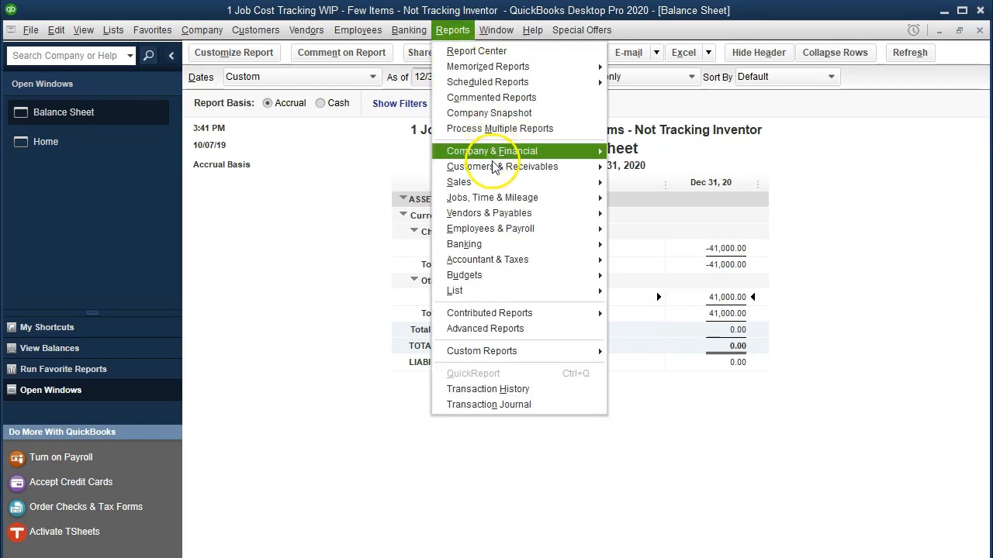
mouse_move(583, 261)
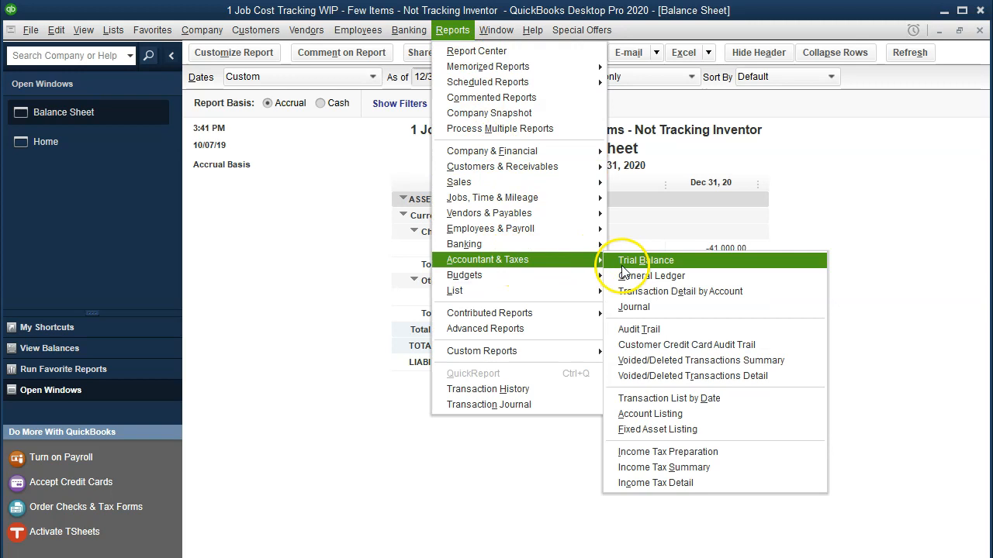
click(682, 262)
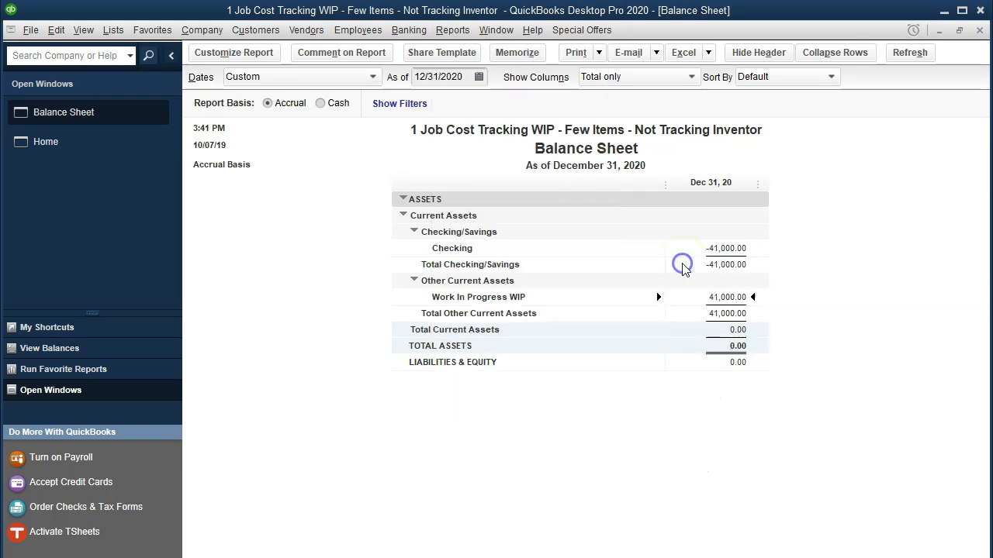
key(Tab)
text(010120)
key(Tab)
text(12/31/20)
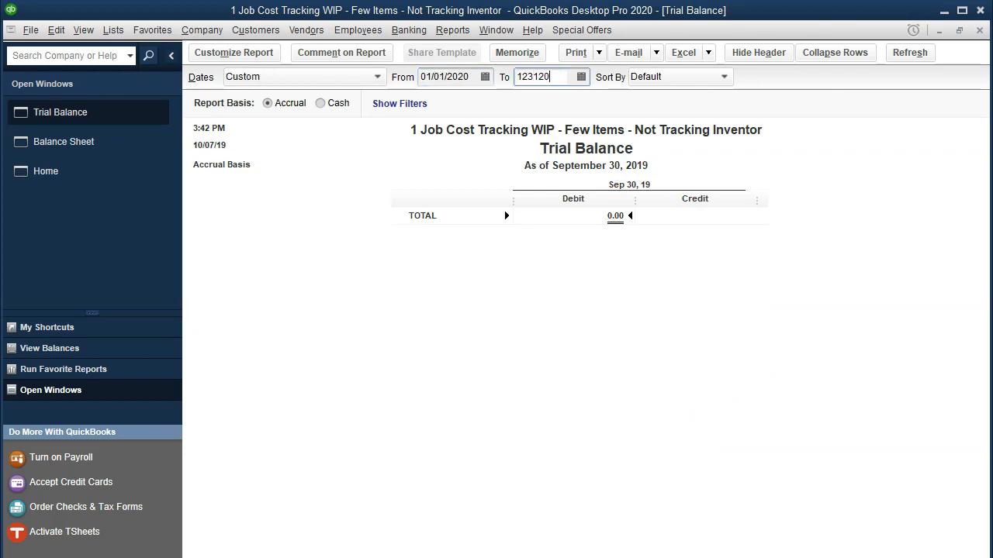
key(Tab)
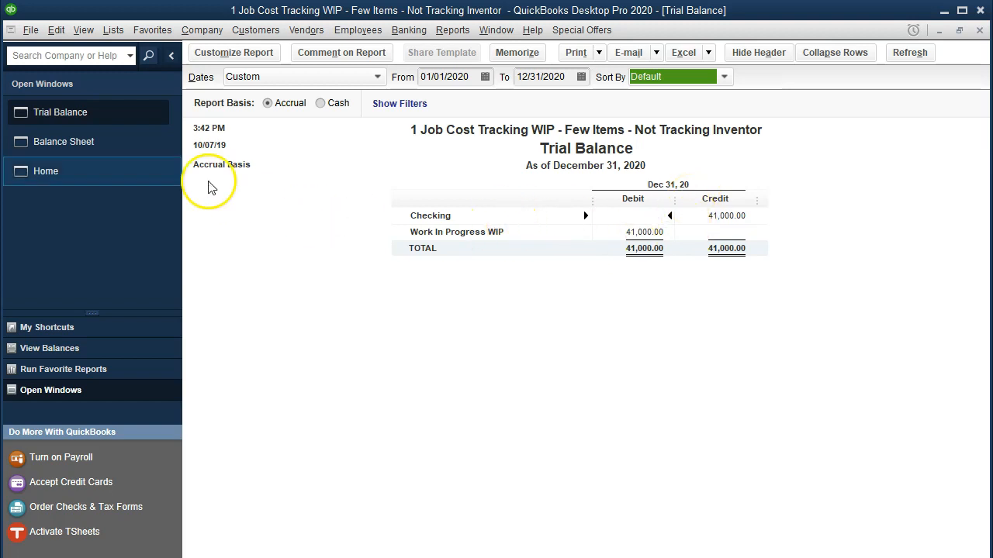
Return to the Balance Sheet, run the Job Estimates vs. Actuals Summary report, and select job 14's actual cost.
click(136, 151)
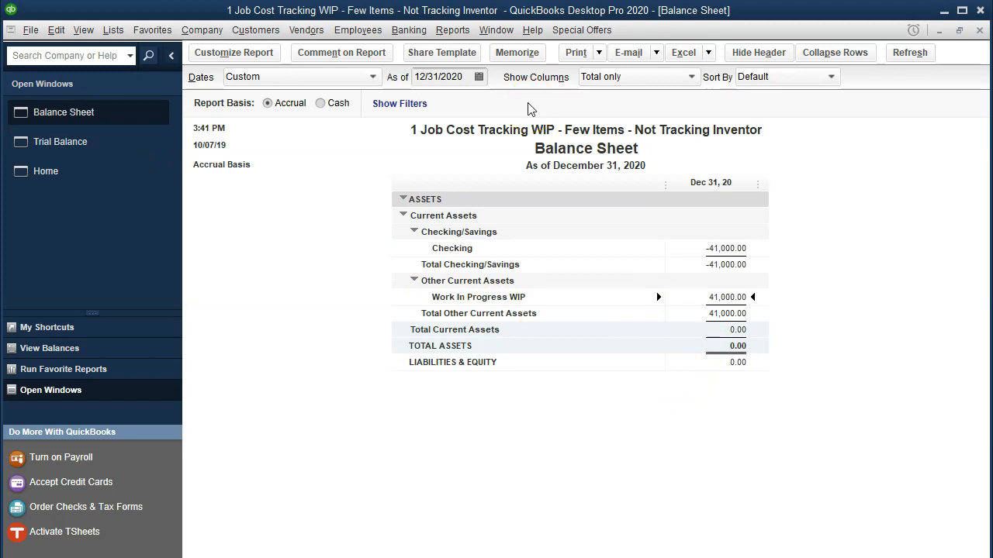
click(453, 31)
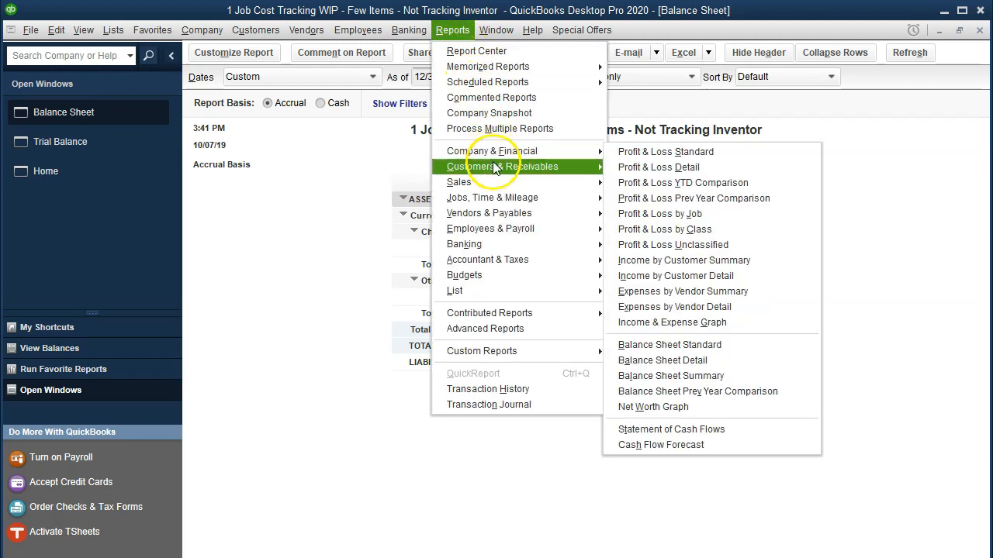
mouse_move(571, 203)
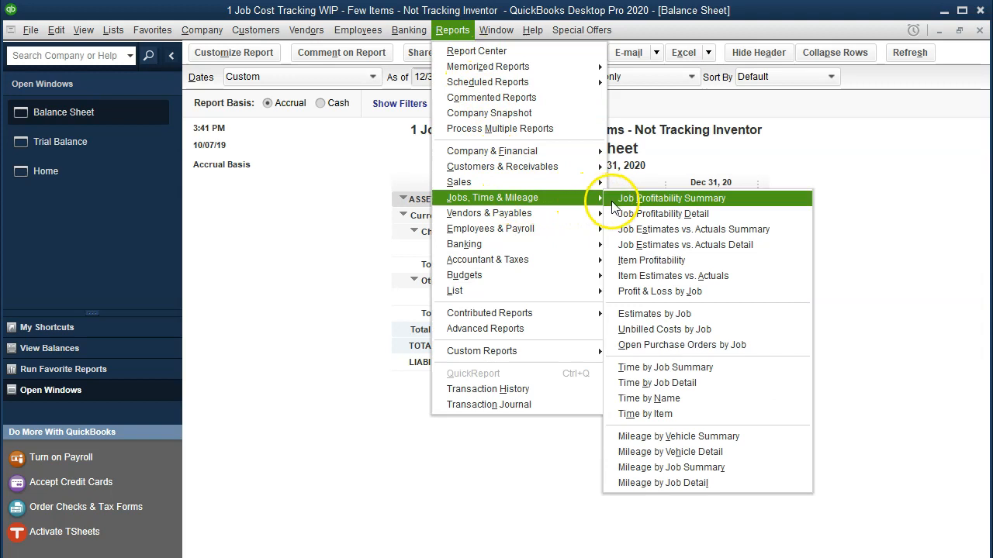
click(772, 229)
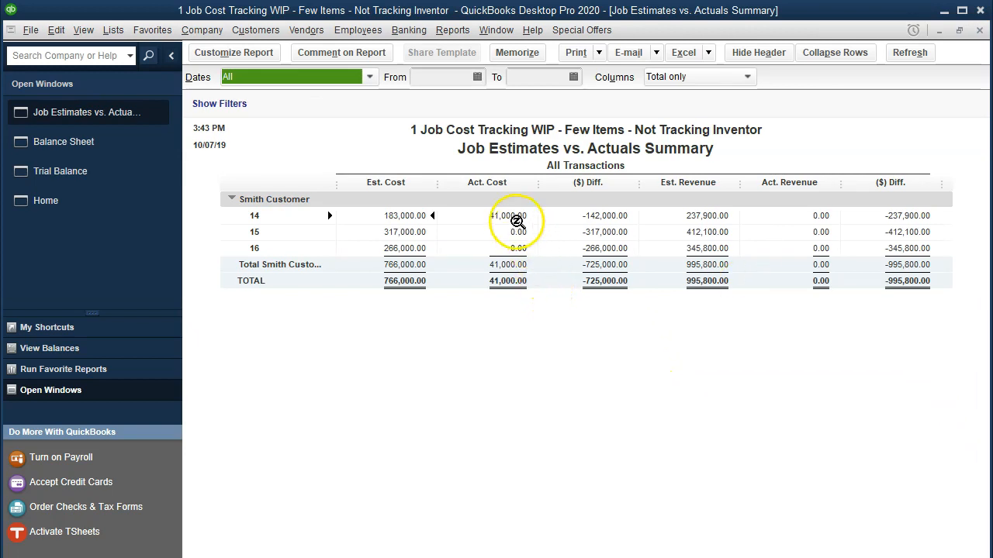
click(518, 220)
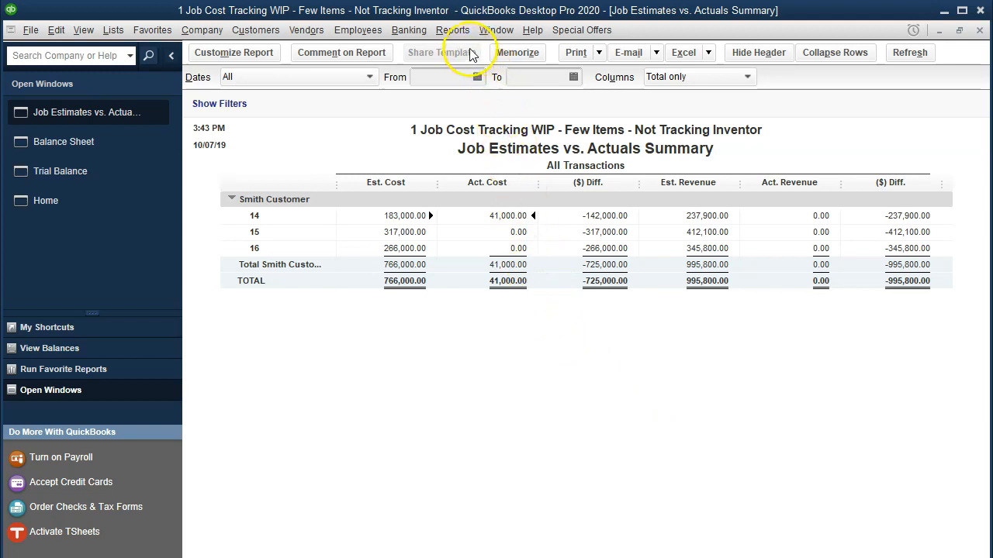
Run the Job Estimates vs. Actuals Detail report for job 14, review its estimated and actual costs by item, and close it.
click(454, 31)
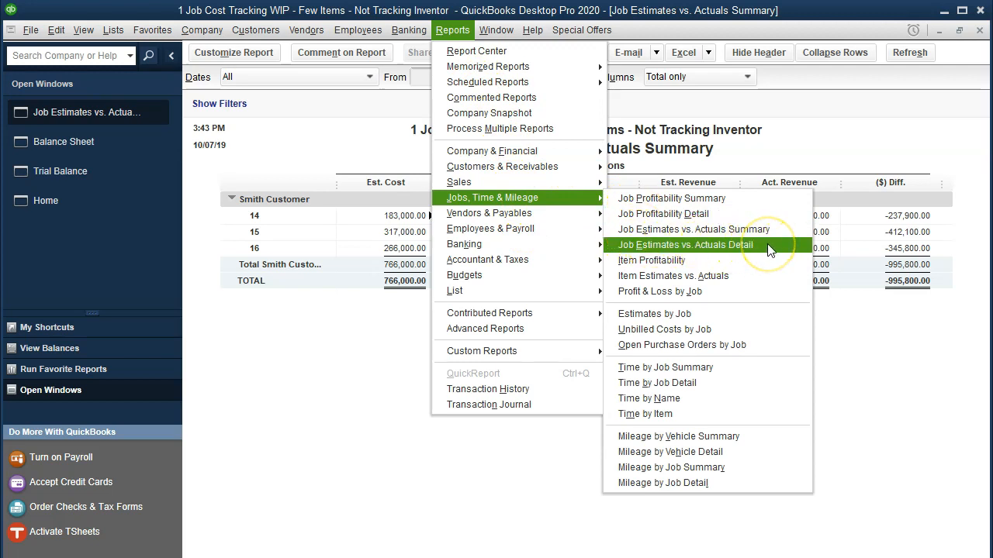
click(767, 243)
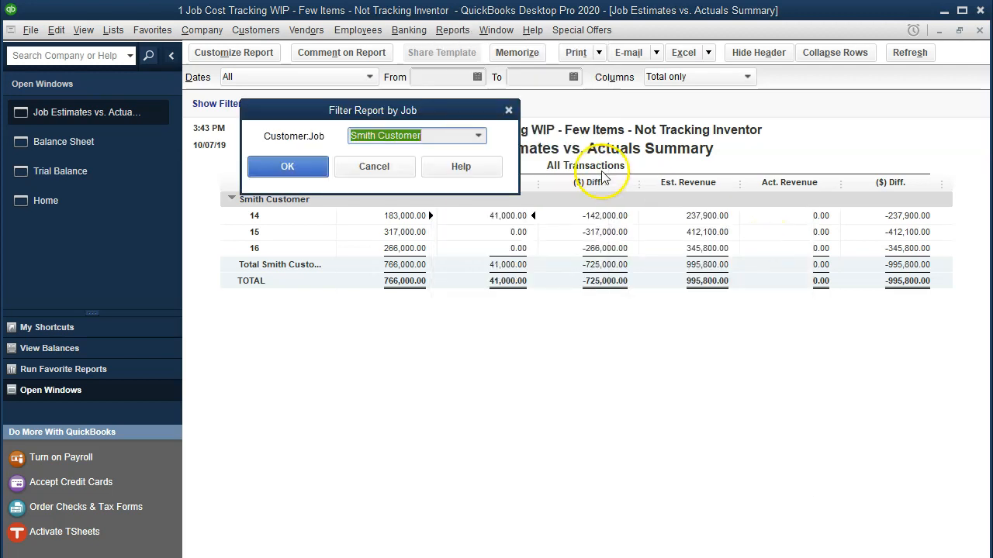
click(478, 136)
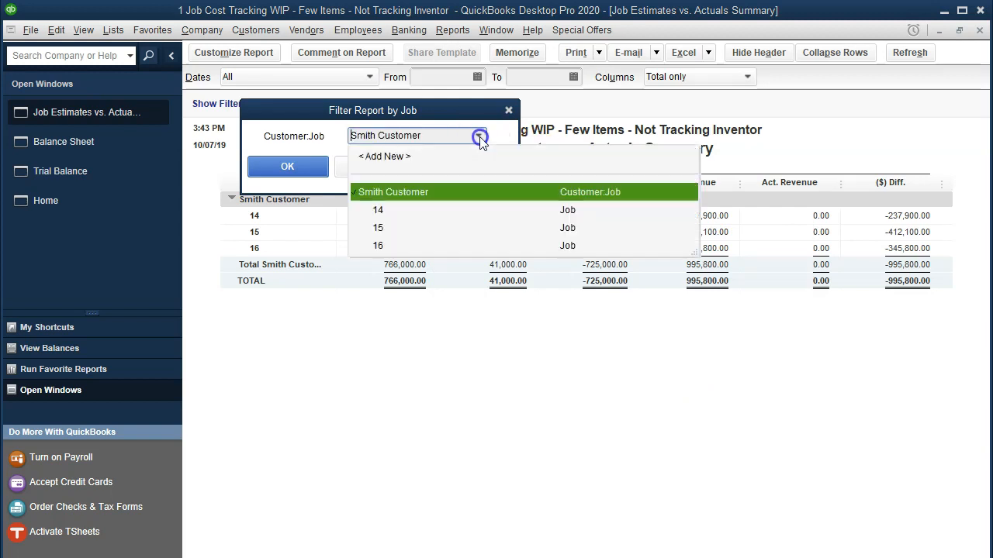
click(380, 211)
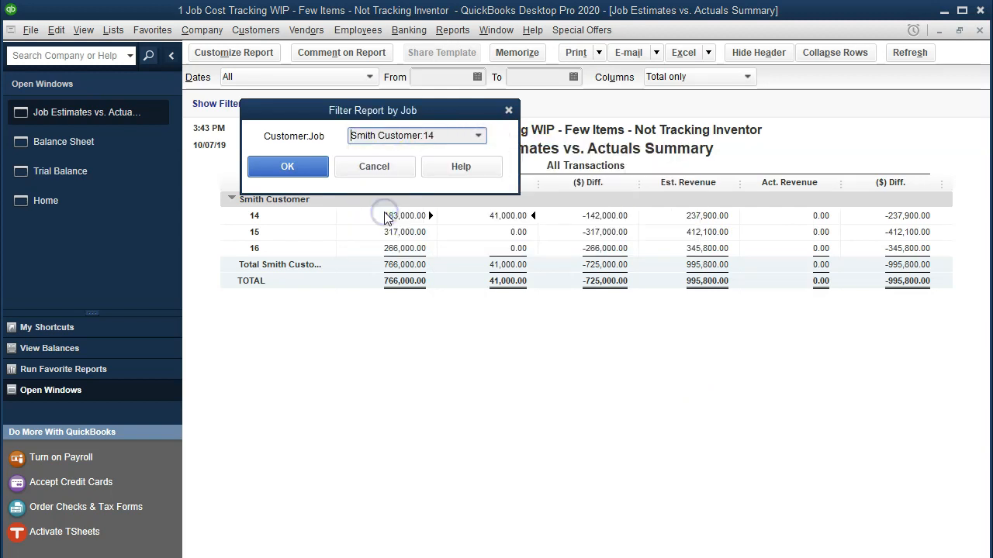
click(314, 182)
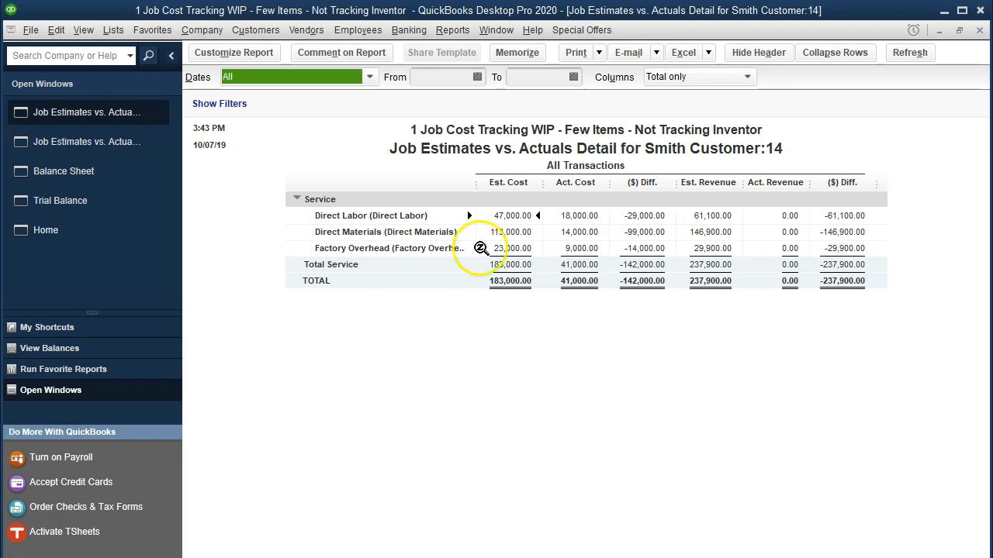
click(980, 31)
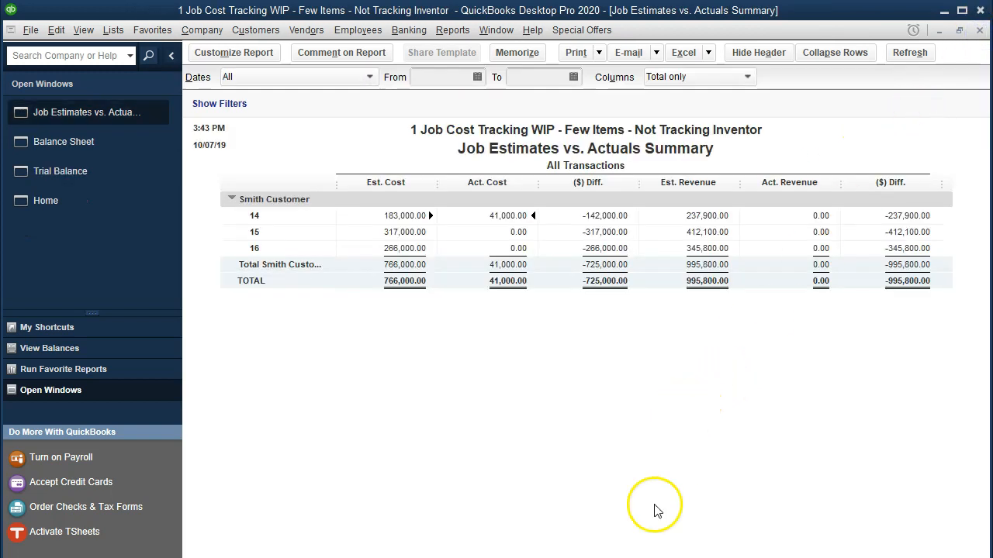
Switch to the Excel job cost record and examine job 15's beginning direct materials, direct labor and factory overhead costs.
key(alt+Tab)
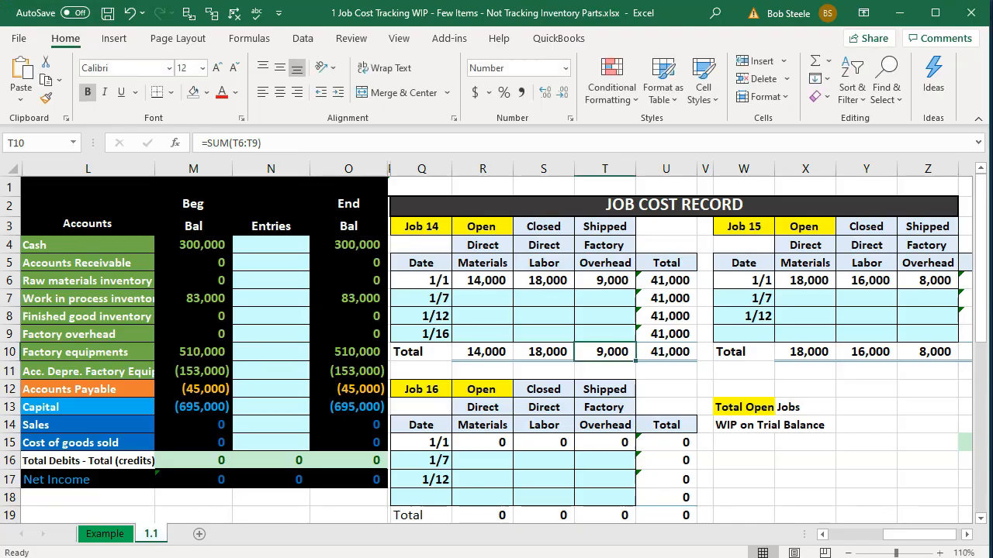
click(825, 298)
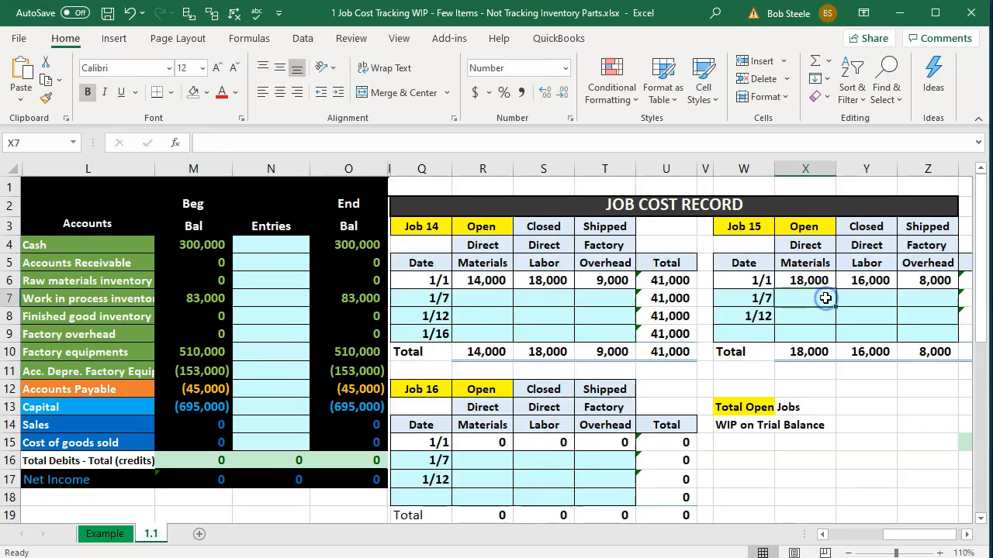
key(Right)
key(Right)
key(Right)
key(Right)
key(Right)
key(Right)
key(Right)
key(Right)
key(Right)
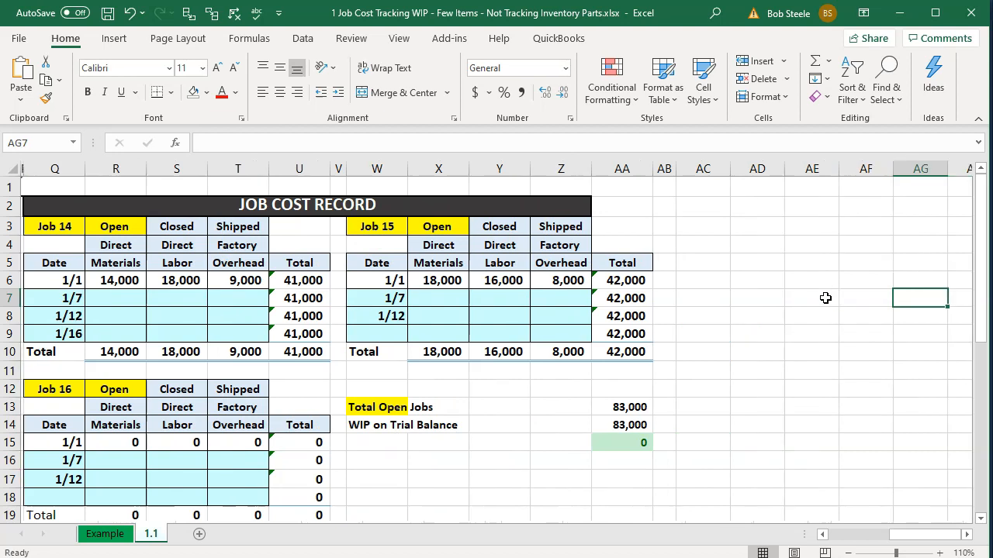
click(442, 281)
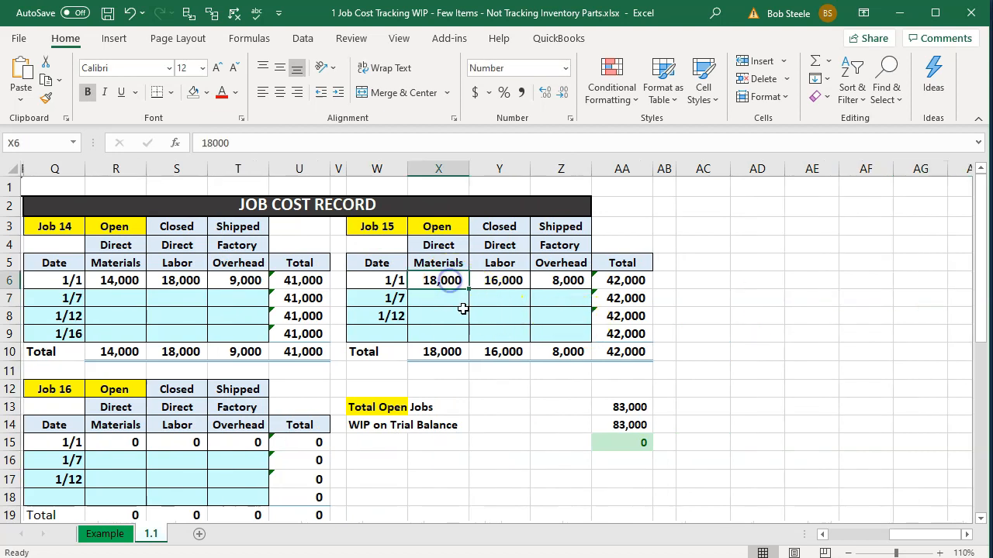
key(Right)
key(Right)
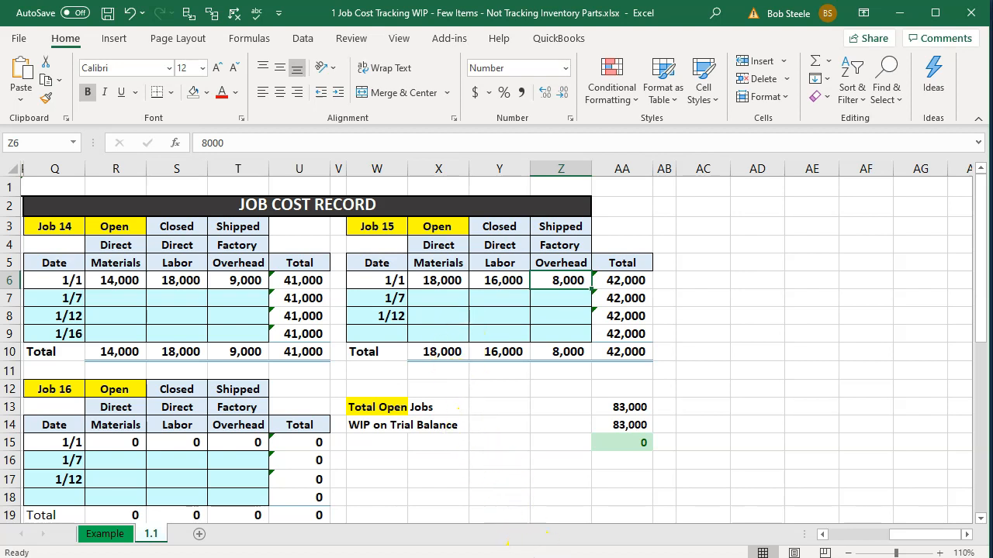
Return to QuickBooks and open the 12/31/2019 check from the checking account's register.
key(alt+Tab)
click(52, 196)
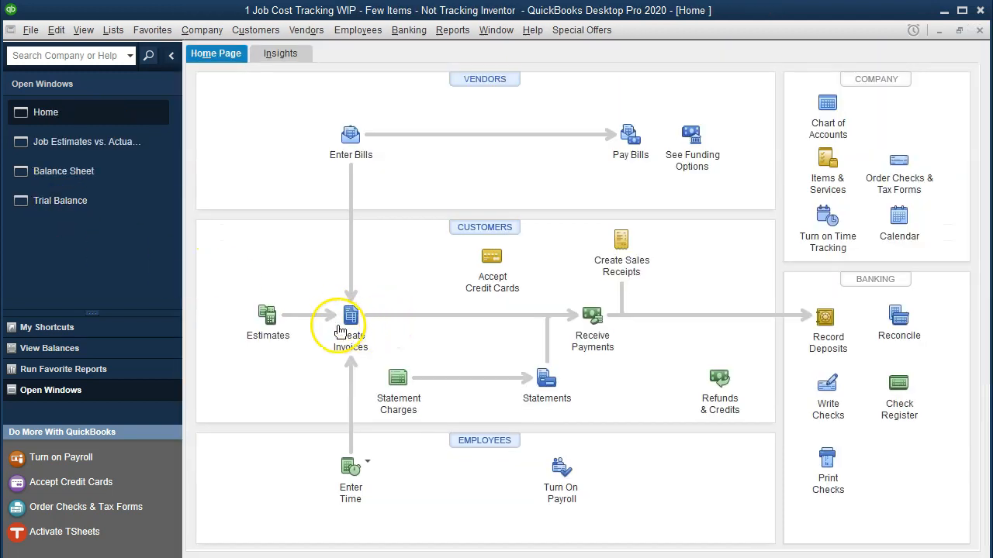
click(900, 396)
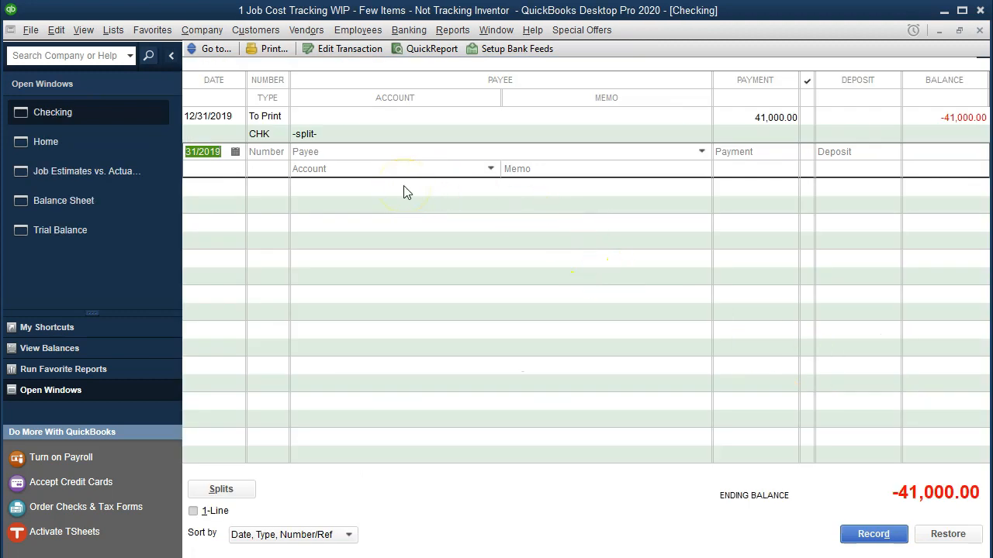
double_click(261, 135)
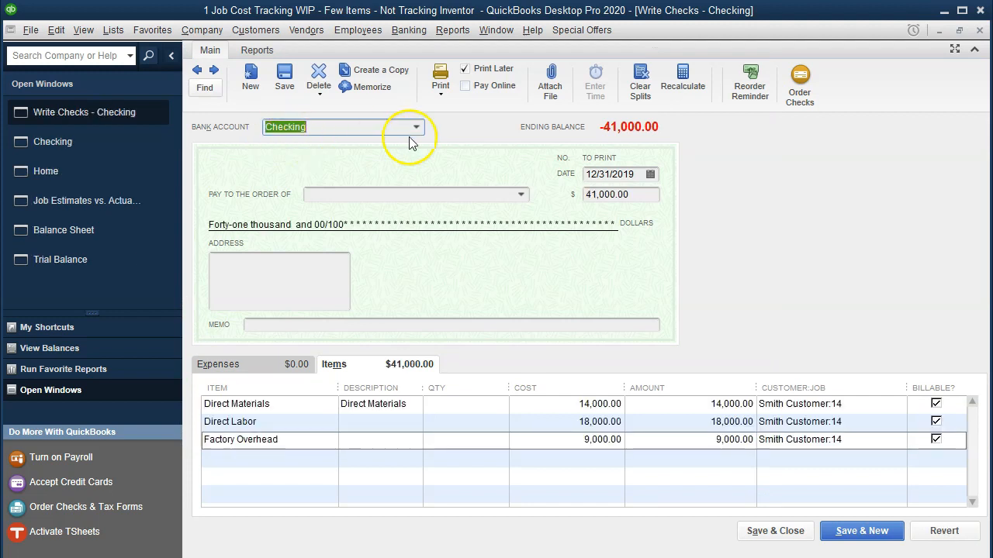
Turn off Print Later for the job 14 check and save it, accepting the changes and the future date.
click(464, 69)
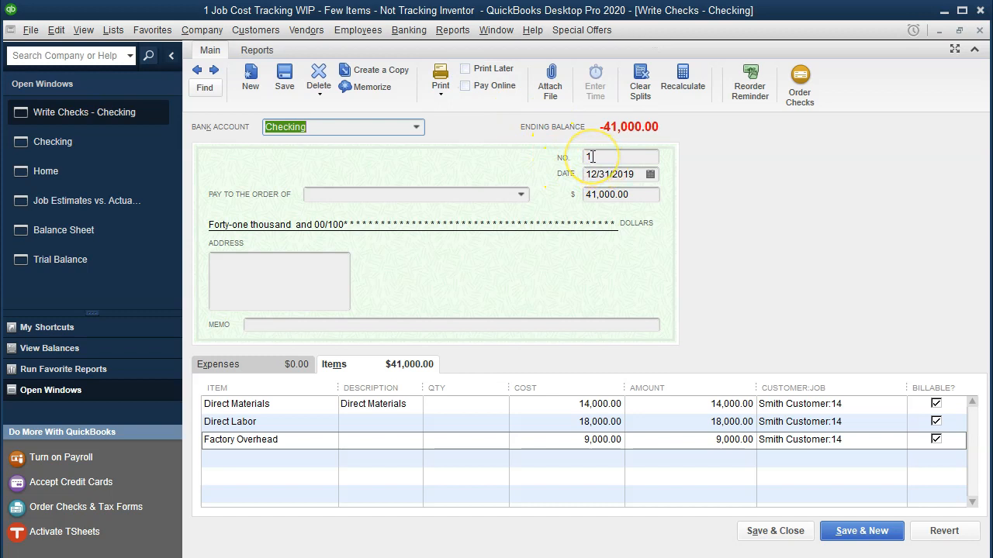
click(848, 534)
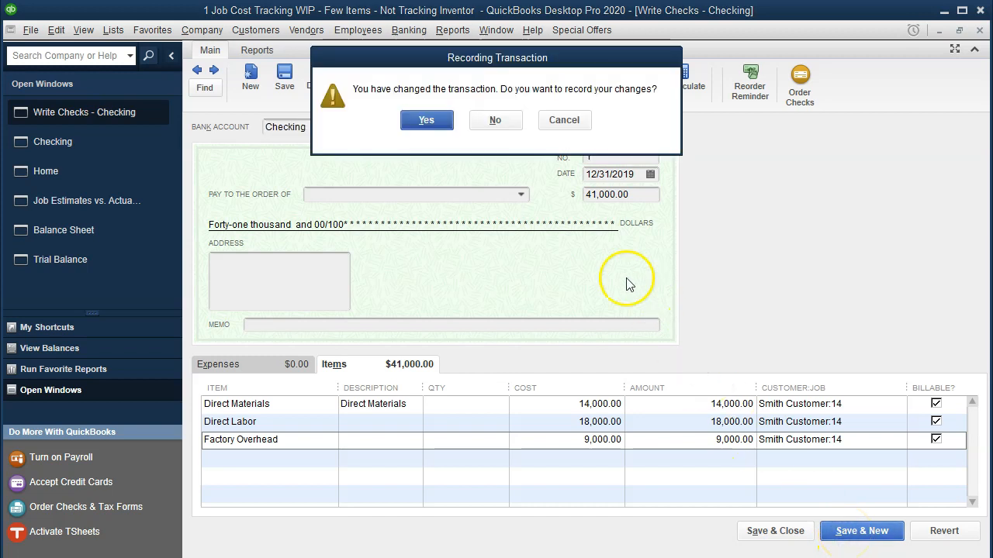
click(436, 122)
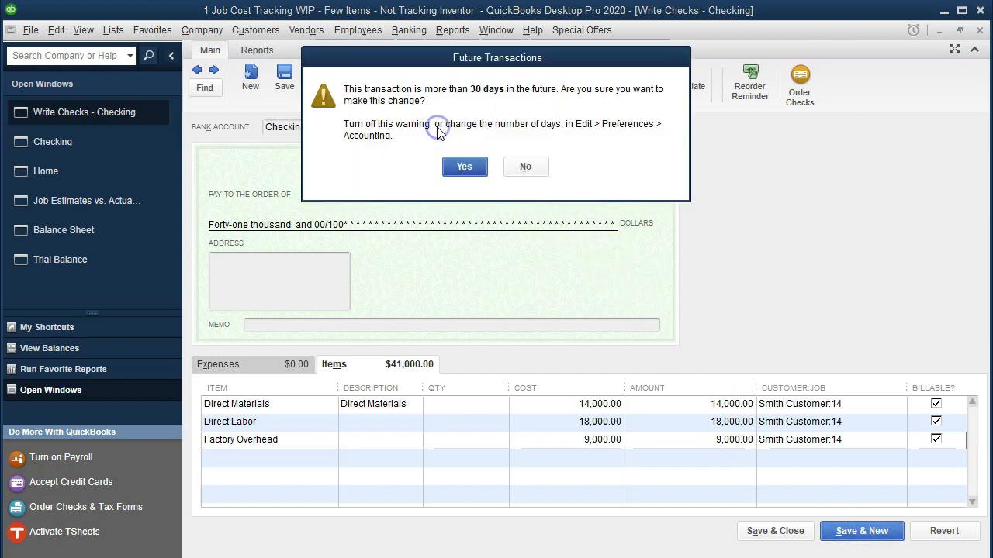
click(456, 163)
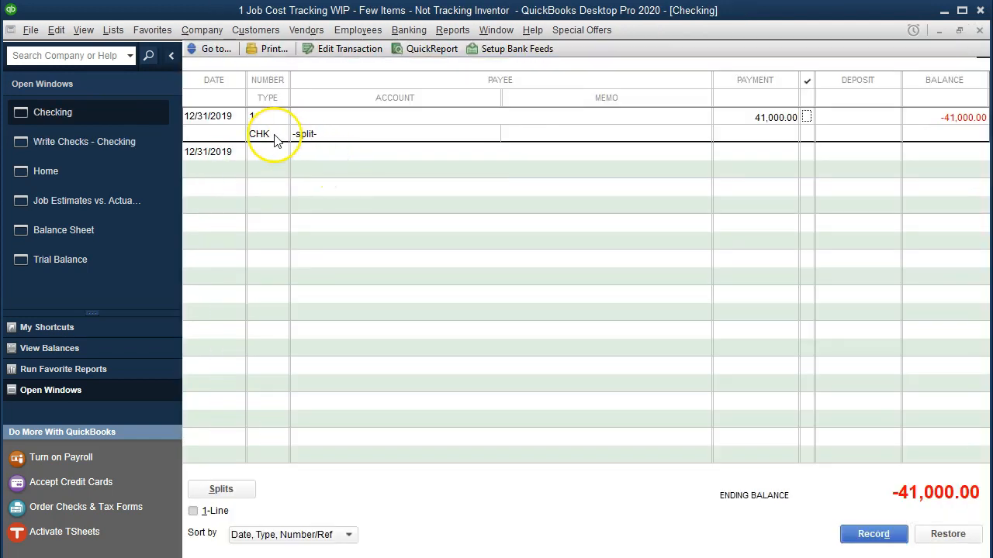
Reopen the check from the register, advance to a blank check dated 12/31/2019, and go to its first item line.
double_click(273, 136)
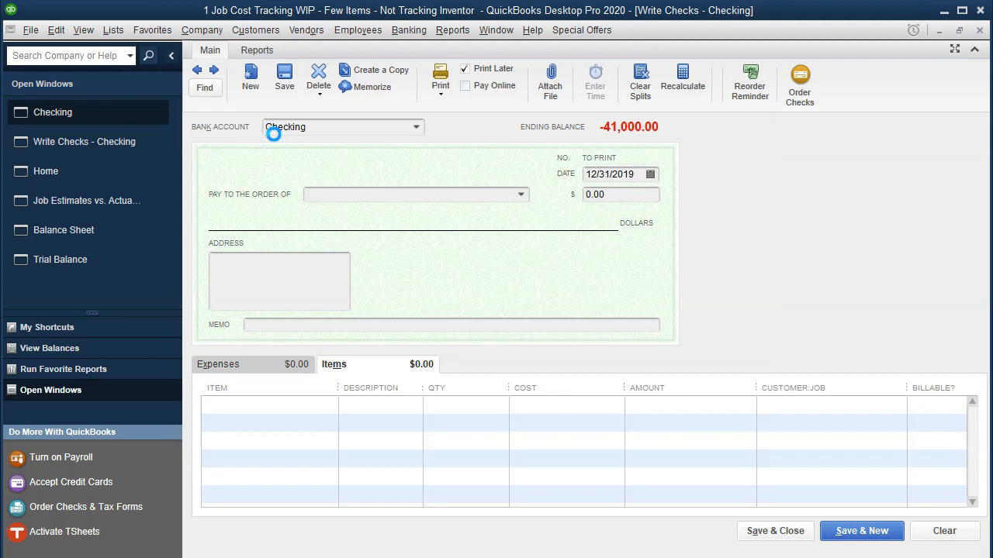
click(213, 71)
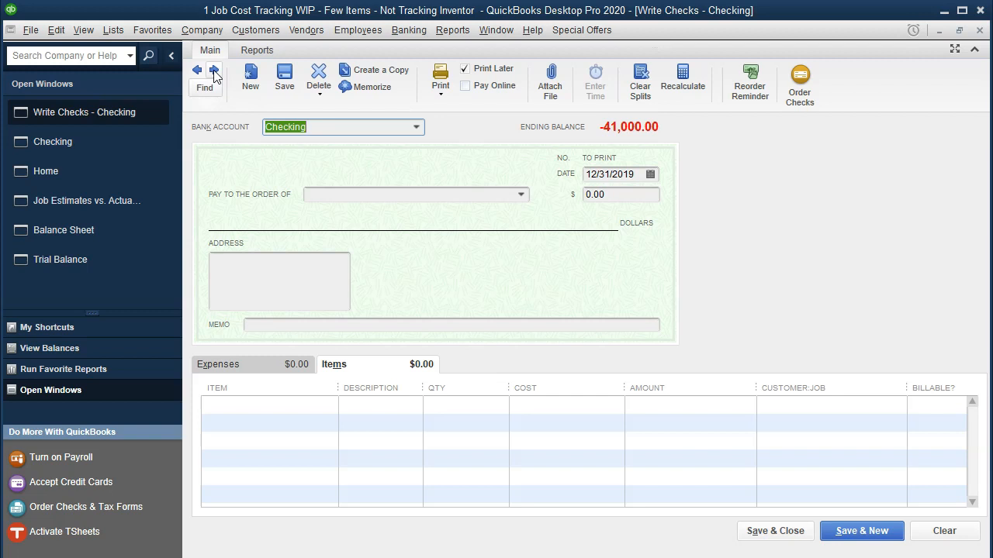
key(Tab)
key(Tab)
key(Tab)
key(Tab)
key(Tab)
key(Tab)
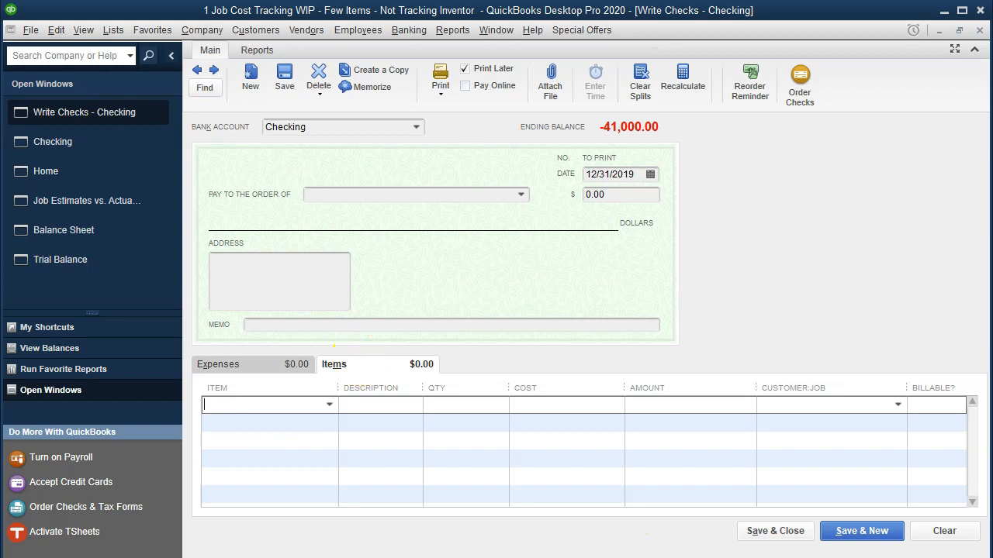
Add a Direct Materials item line with a cost of 18,000 to the check and assign it to job 15.
key(alt+Tab)
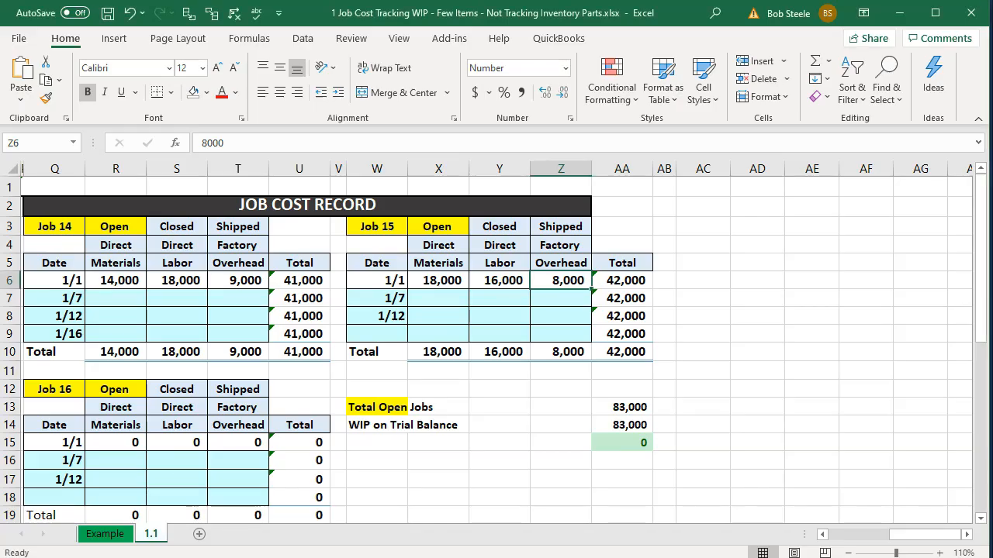
click(535, 537)
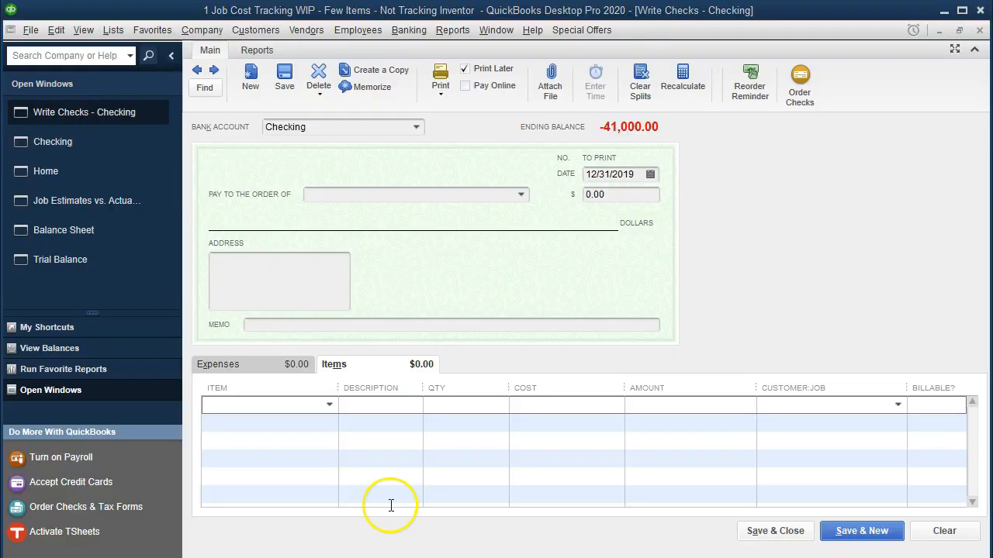
click(297, 399)
key(Down)
key(Tab)
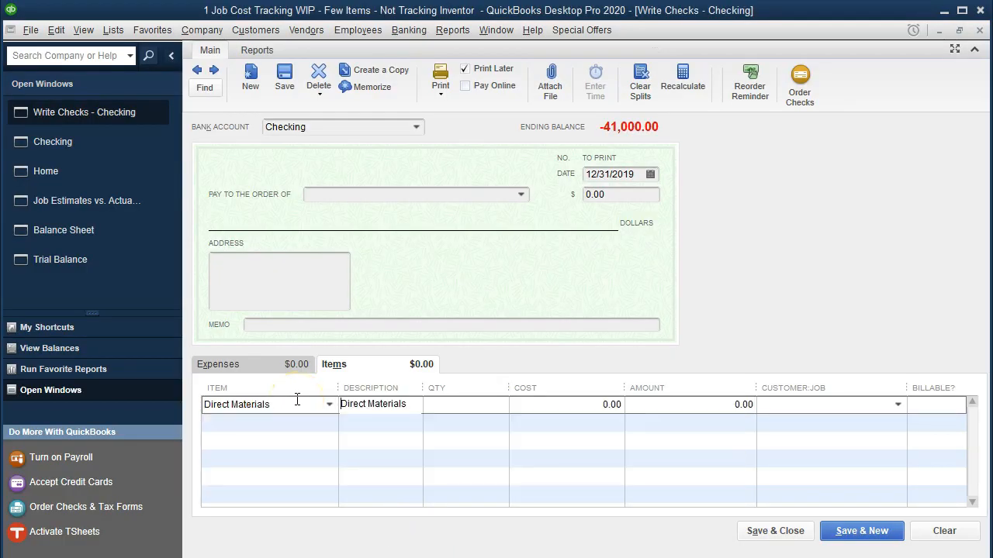
key(Tab)
text(1)
key(Tab)
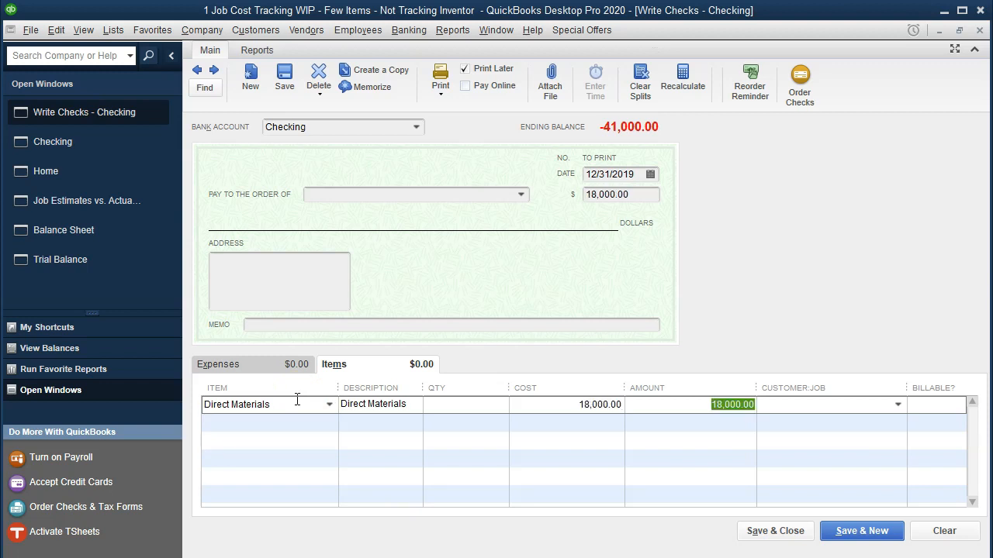
key(Tab)
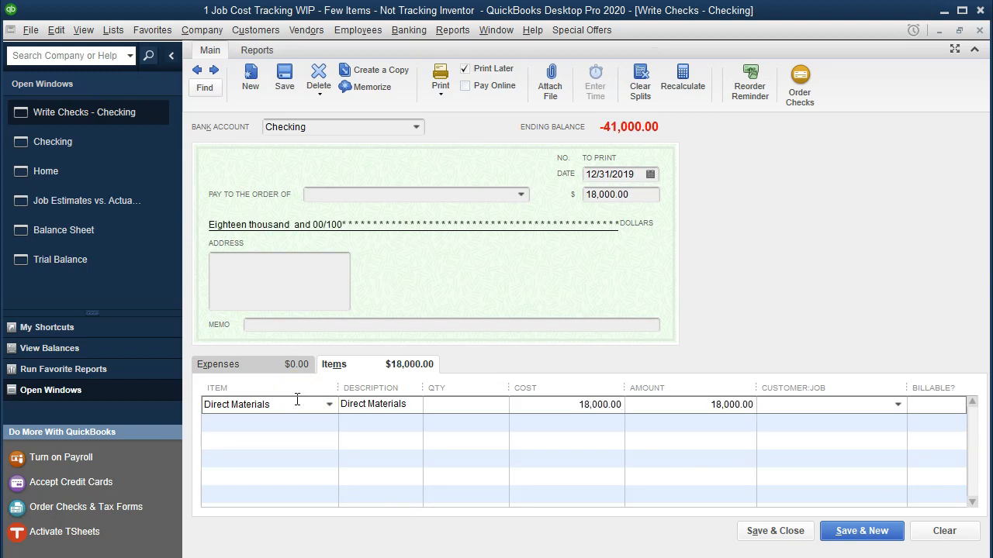
text(15)
key(Tab)
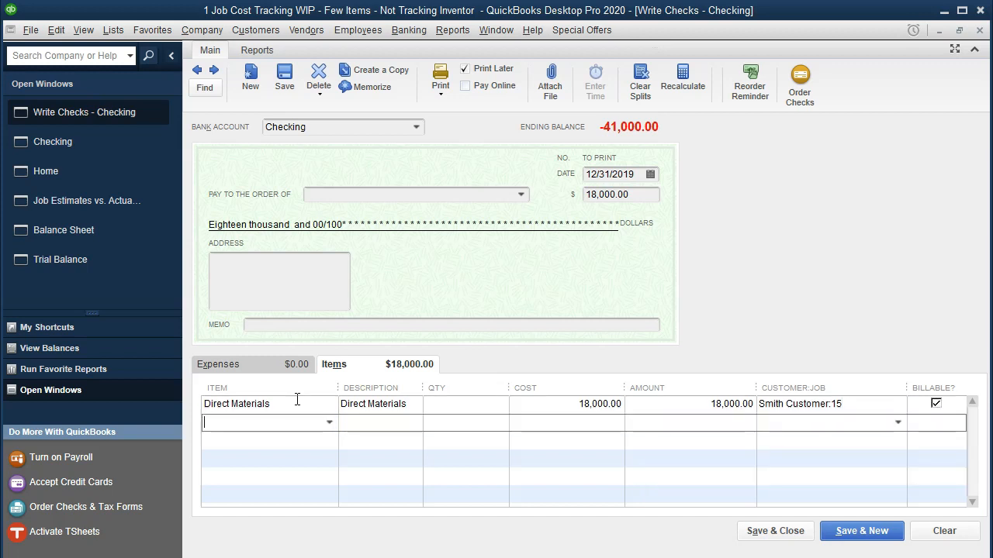
Add a Direct Labor item line costing 16,000 for job 15, checking the amount against the Excel job cost record.
text(Direct Labor)
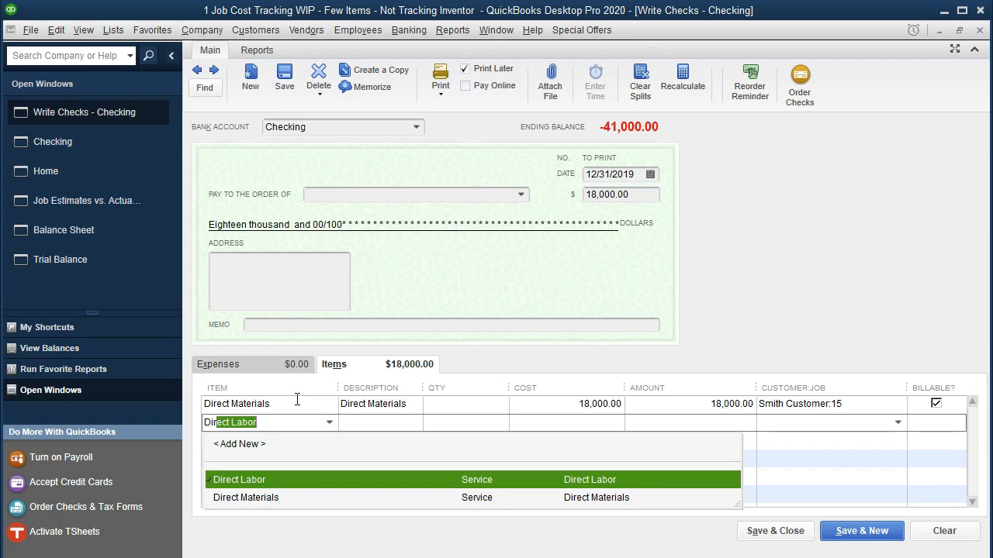
key(Tab)
key(Tab)
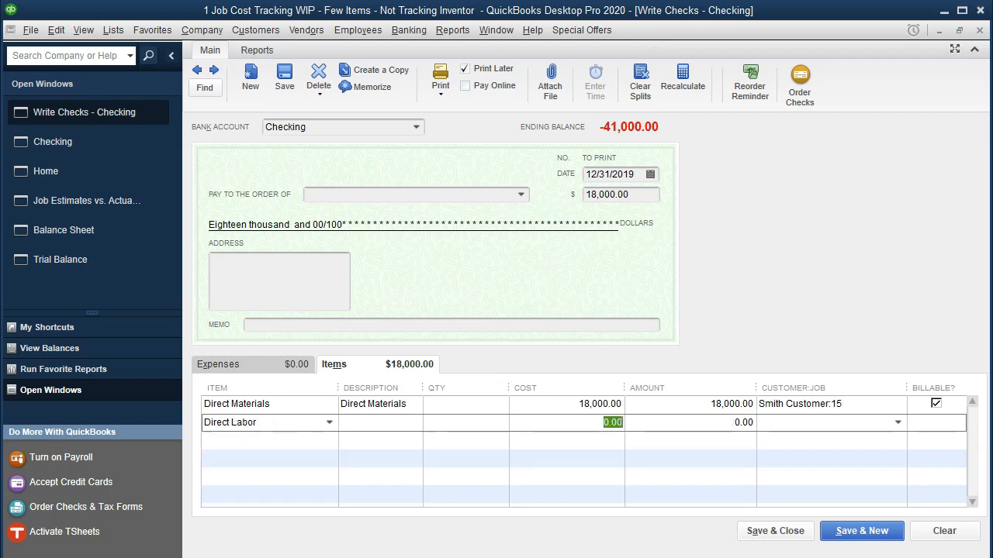
key(alt+Tab)
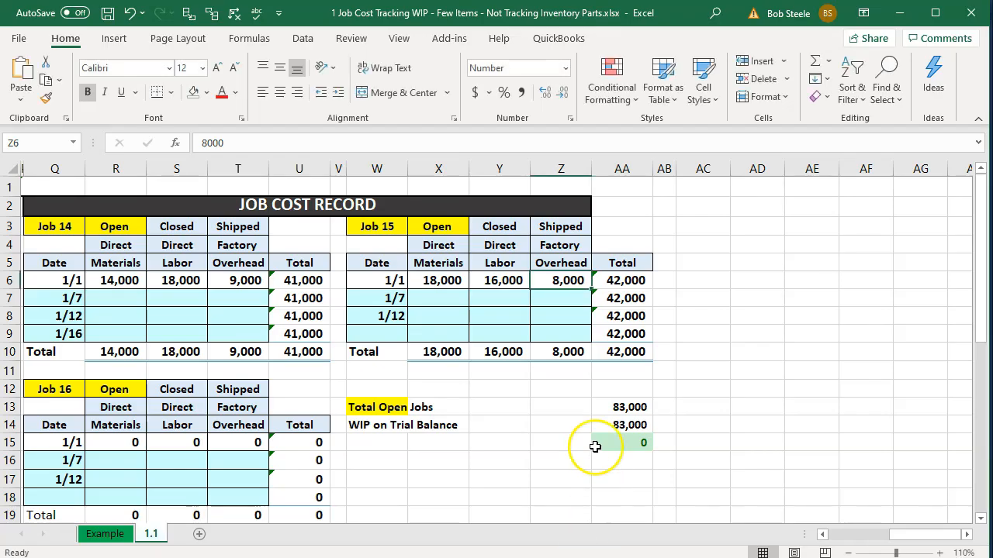
click(510, 349)
key(alt+Tab)
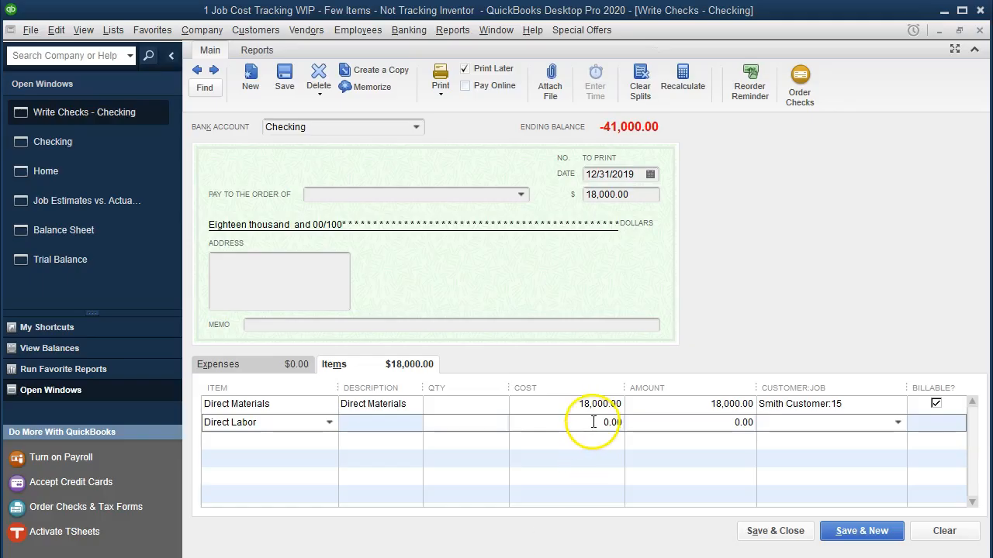
text(1600)
key(Tab)
key(Tab)
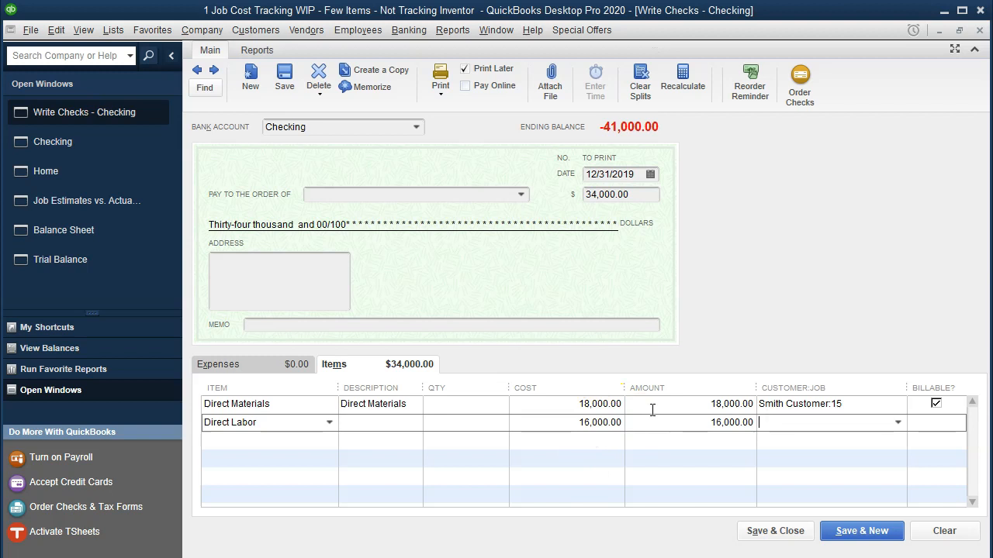
text(Smith Customer:15)
key(Tab)
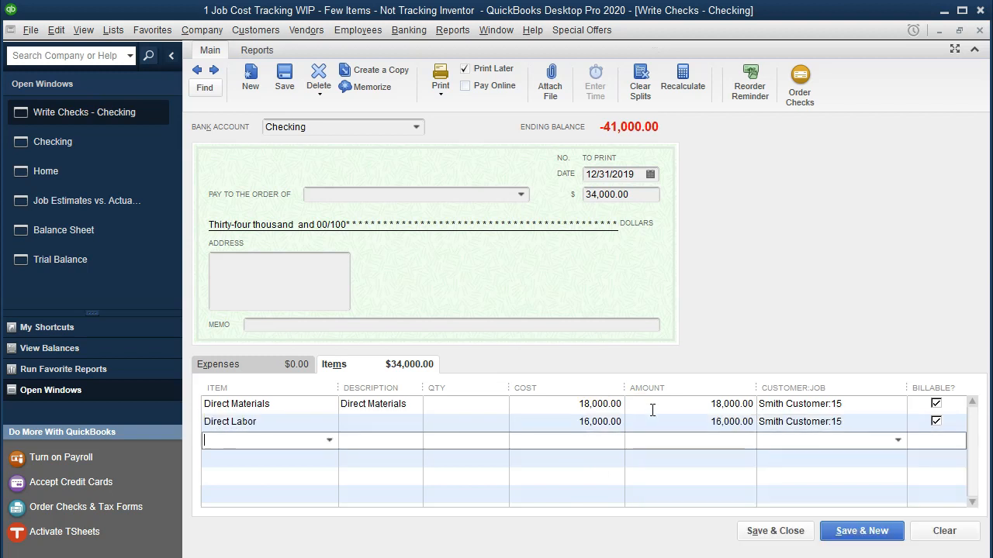
Add a Factory Overhead item line costing 8,000 for job 15, checking the amount against the Excel job cost record.
text(Fa)
key(Tab)
key(Tab)
key(Tab)
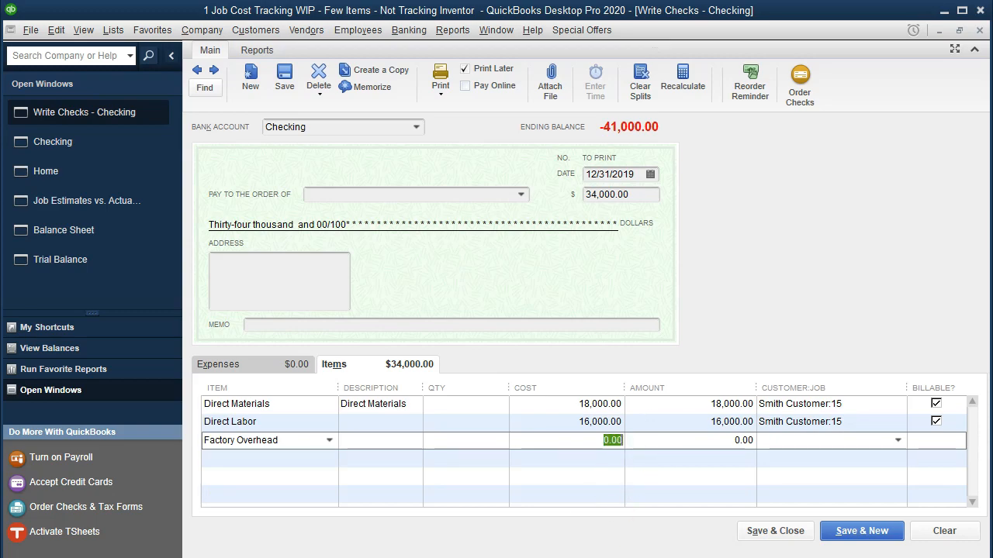
key(alt+Tab)
click(568, 352)
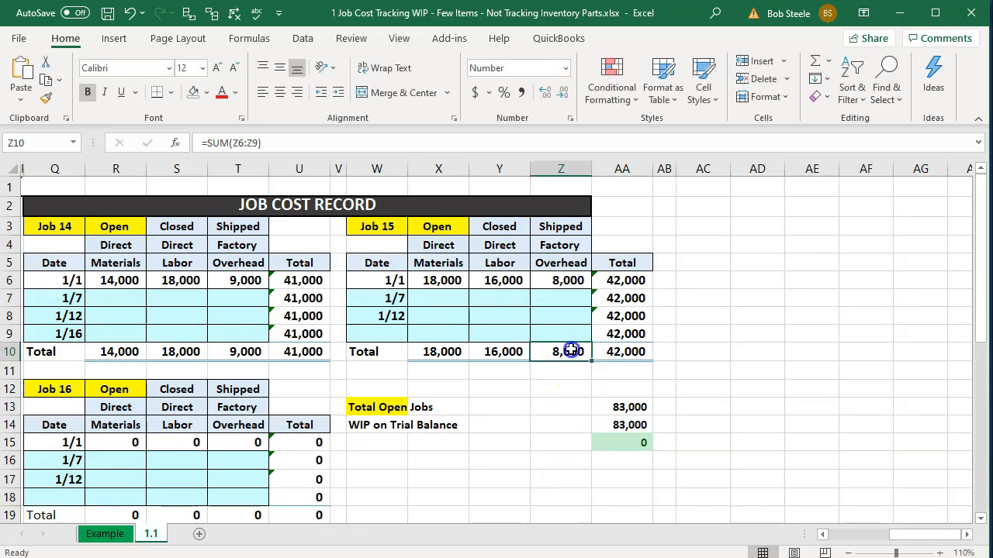
key(alt+Tab)
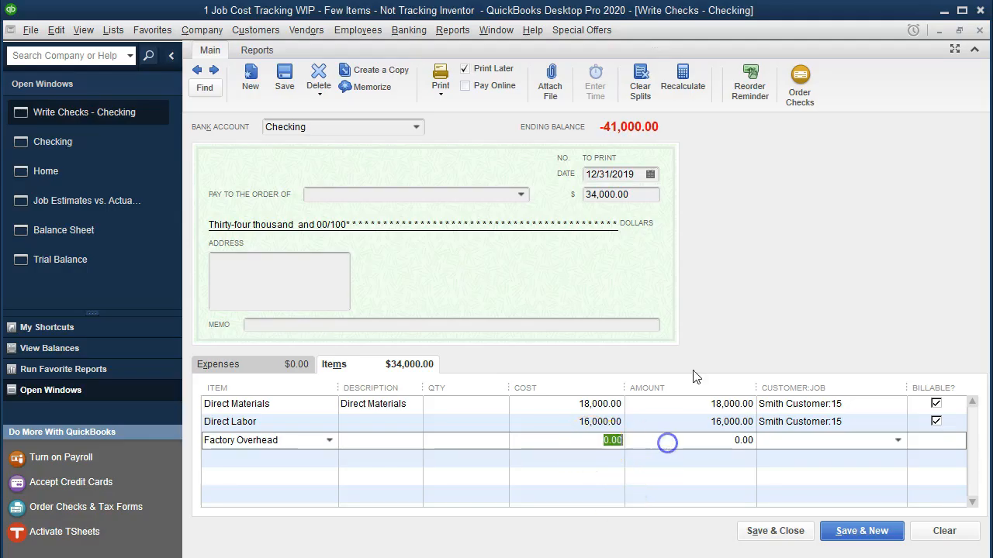
text(80)
key(Tab)
key(Tab)
text(Smith Customer:15)
key(Tab)
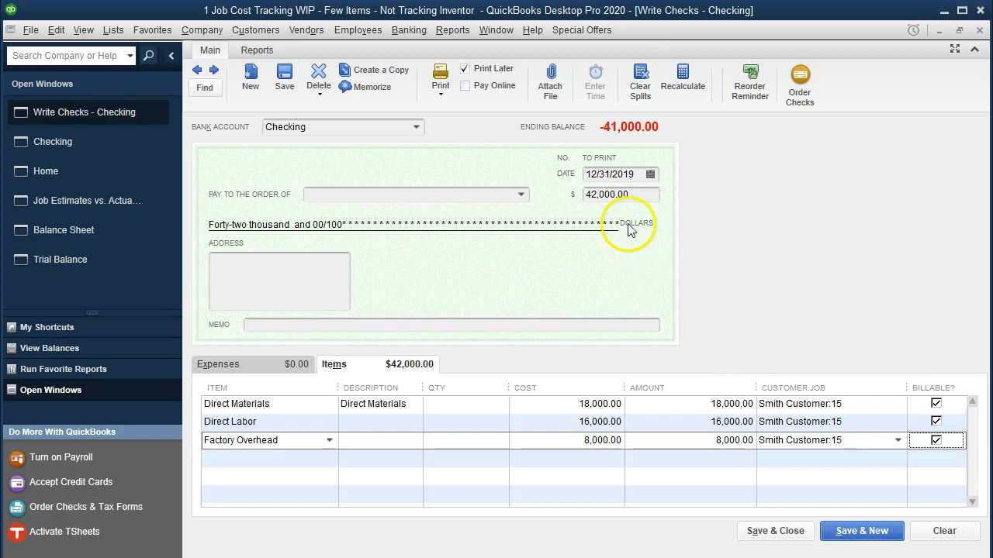
Compare the check total with job 15's total in the Excel job cost record, then save and close the check, accepting the future date.
key(alt+Tab)
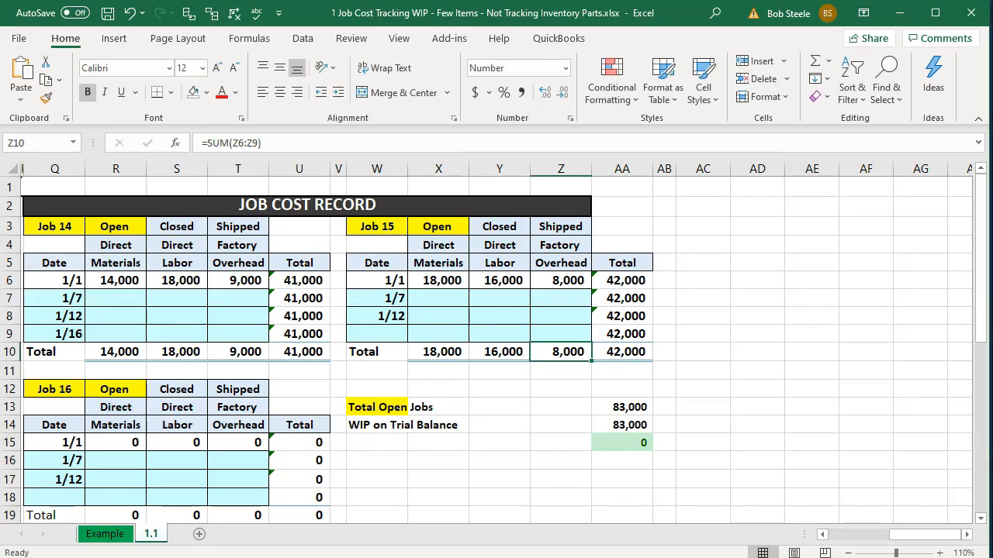
click(630, 281)
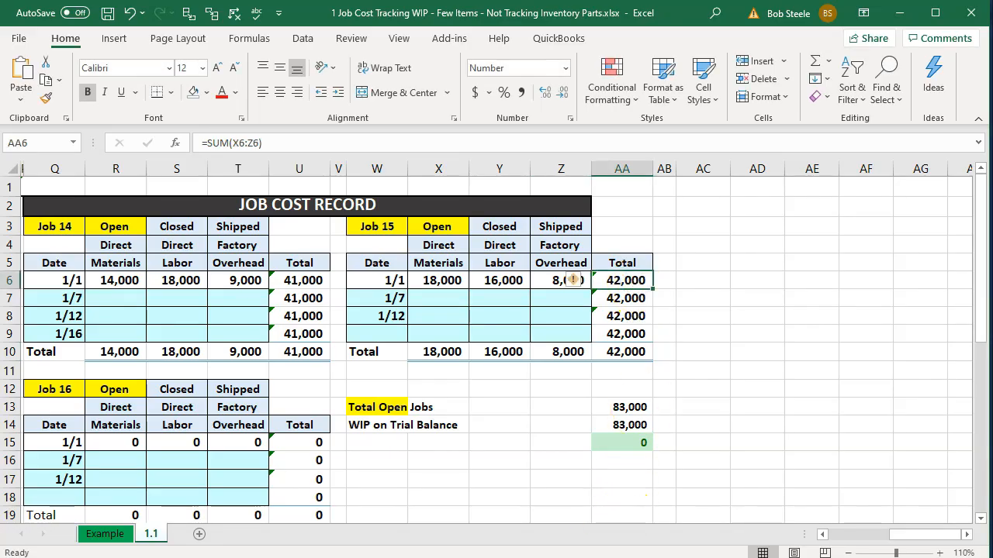
key(alt+Tab)
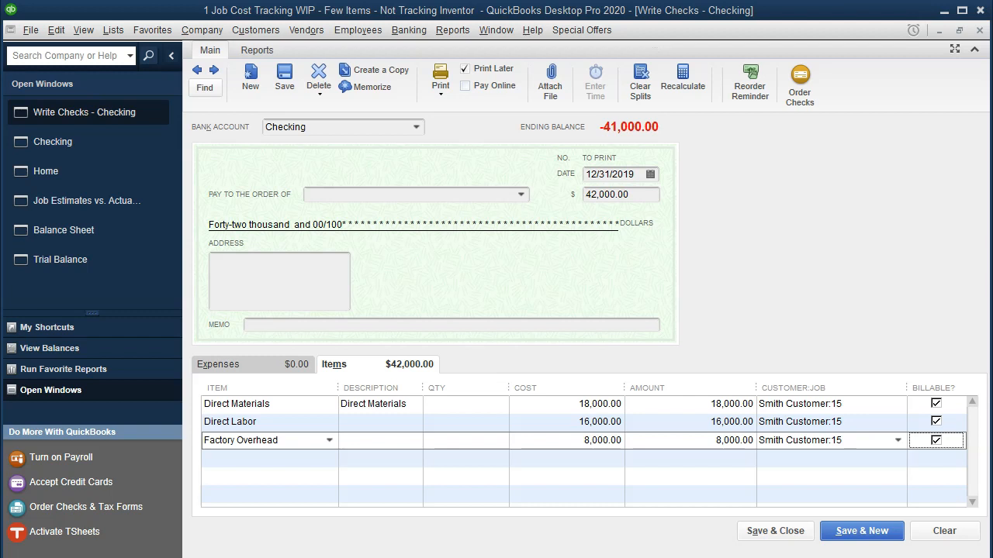
click(783, 536)
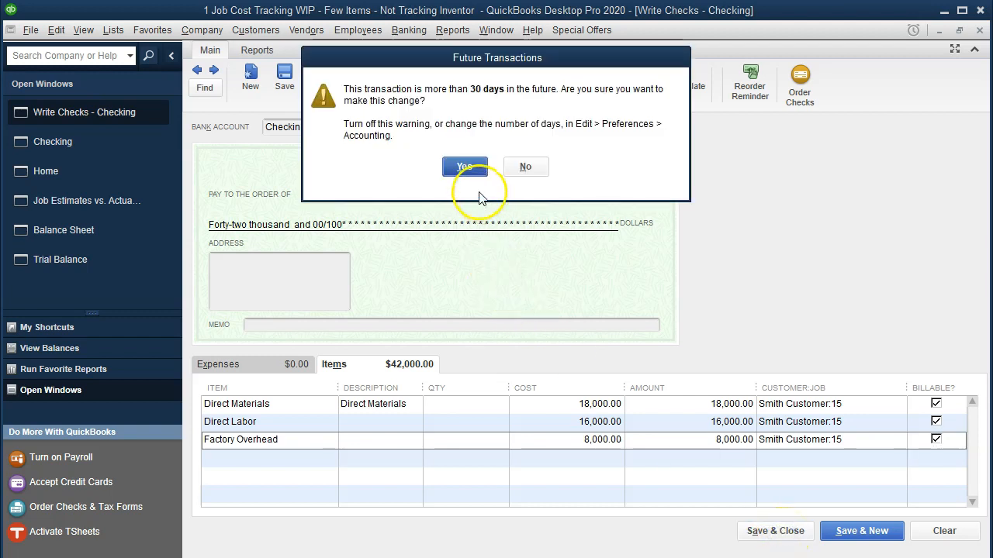
click(464, 169)
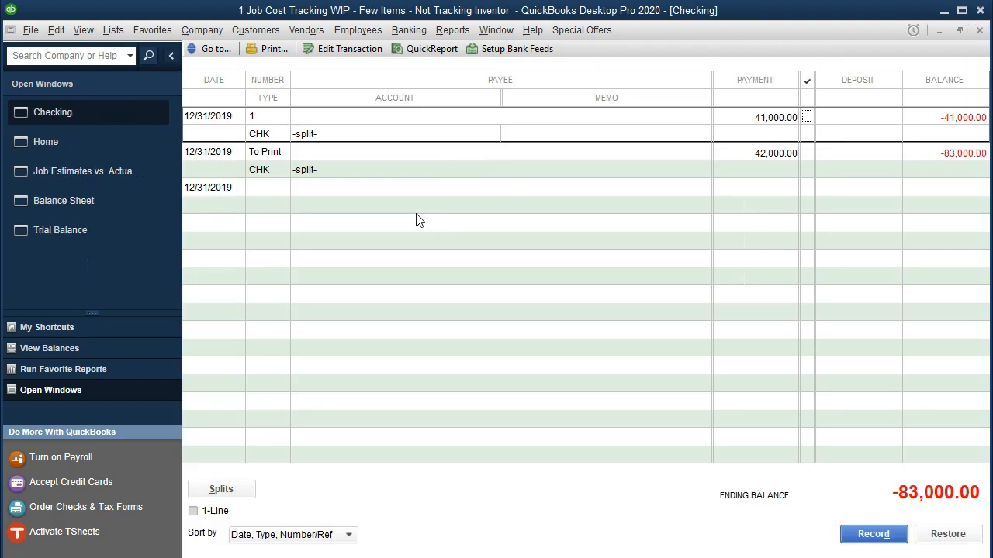
Compare the Work In Progress balance on the Balance Sheet with the matching ending balance in the Excel worksheet.
click(93, 200)
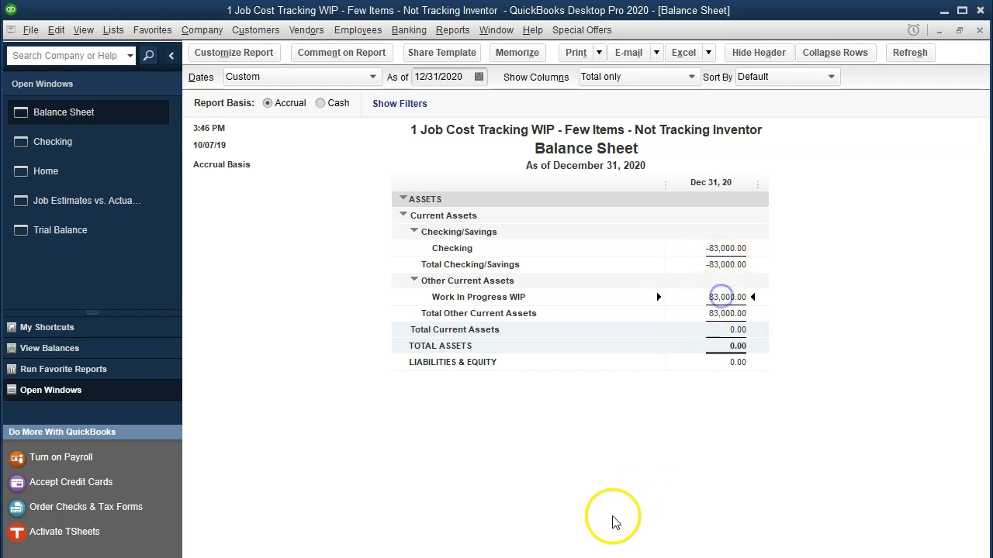
key(alt+Tab)
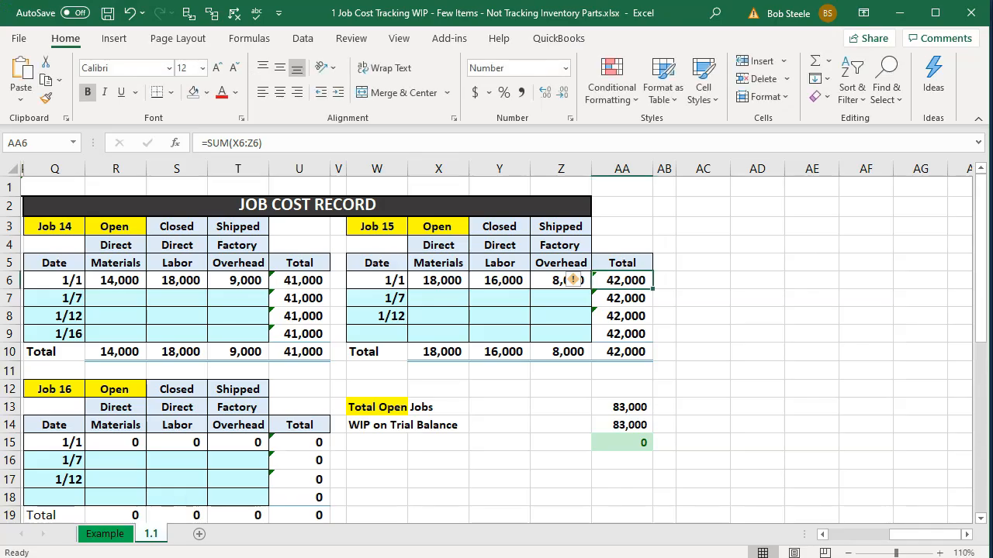
click(594, 426)
click(582, 333)
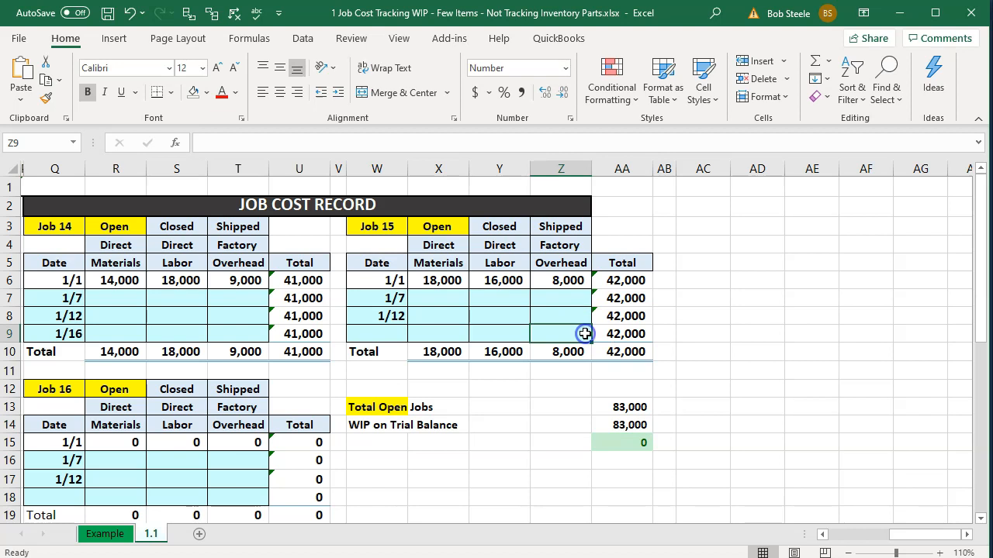
key(Left)
key(Left)
key(Left)
key(Left)
key(Left)
key(Left)
key(Left)
key(Left)
key(Left)
key(Left)
key(Left)
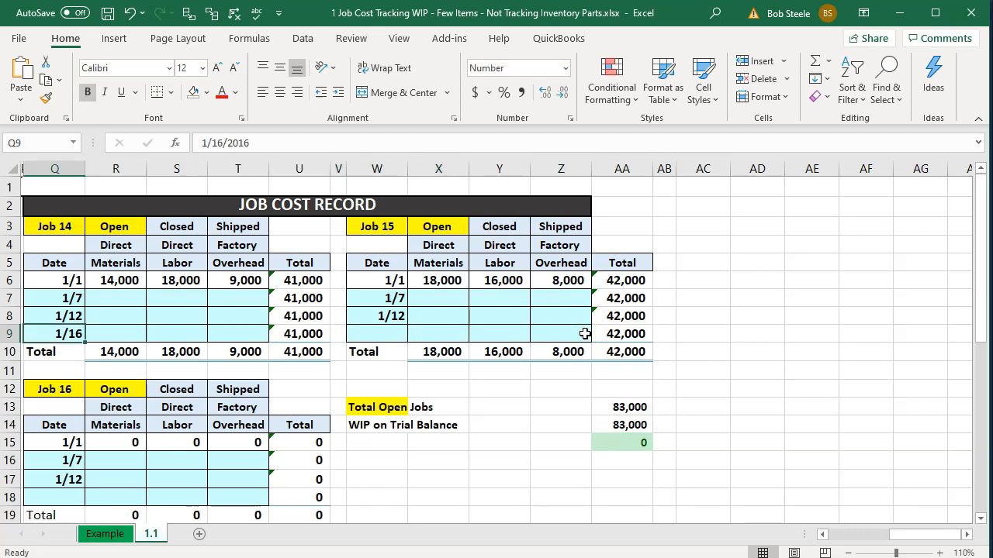
key(Left)
key(Right)
key(Up)
key(Up)
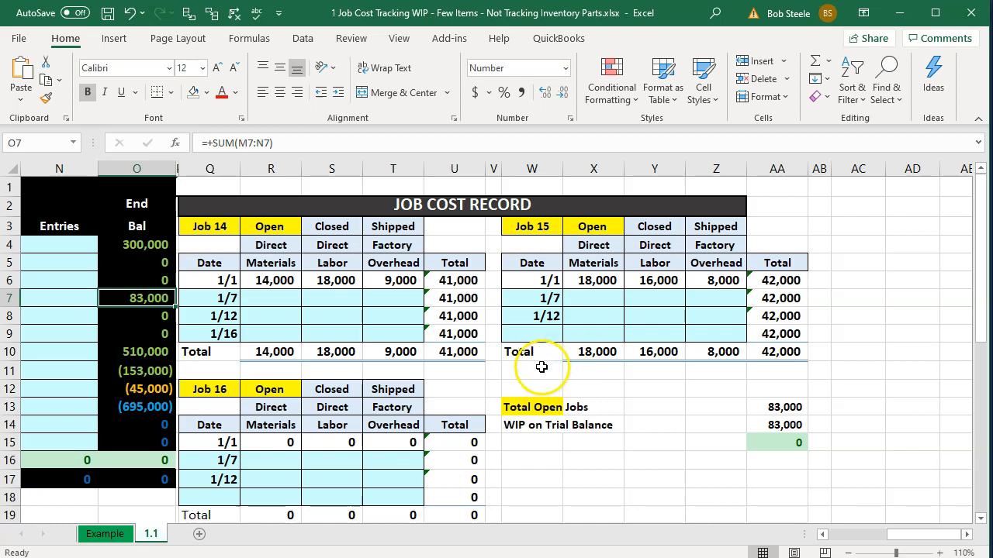
Select the job 14 and job 15 grand totals together in the Excel job cost record to check their sum.
click(472, 351)
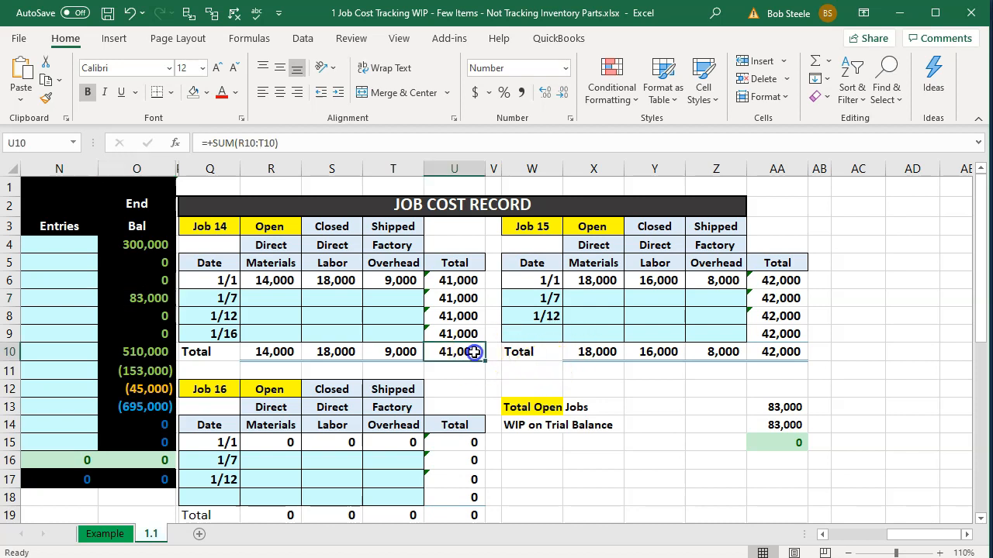
click(767, 351)
ctrl+click(465, 352)
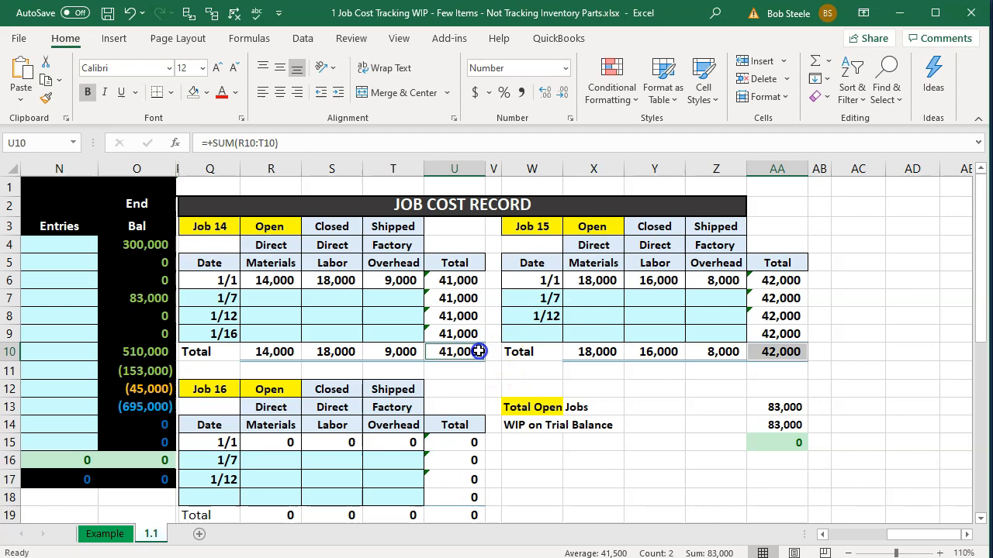
Switch to QuickBooks and refresh the Job Estimates vs. Actuals Summary, turning on Do not ask again for all reports and graphs.
click(541, 557)
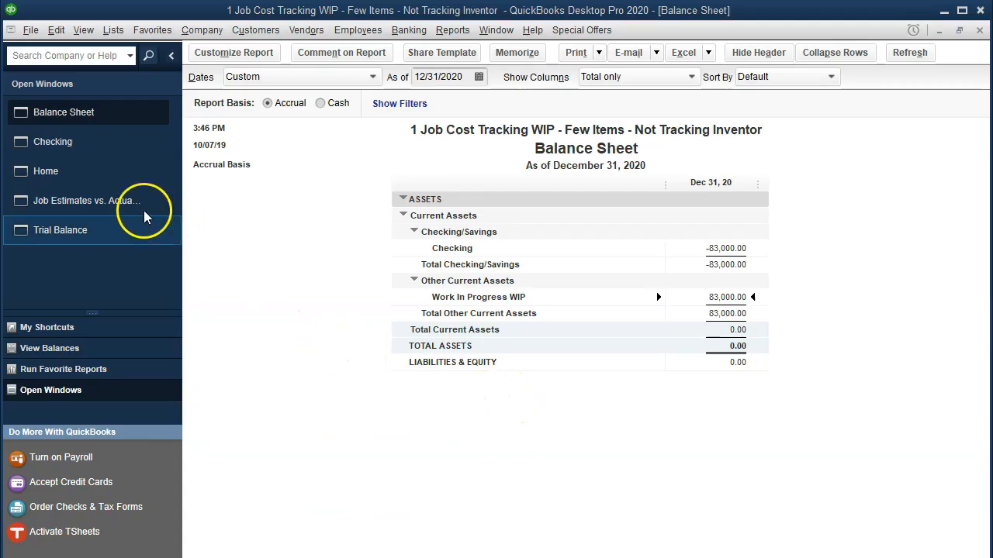
click(135, 202)
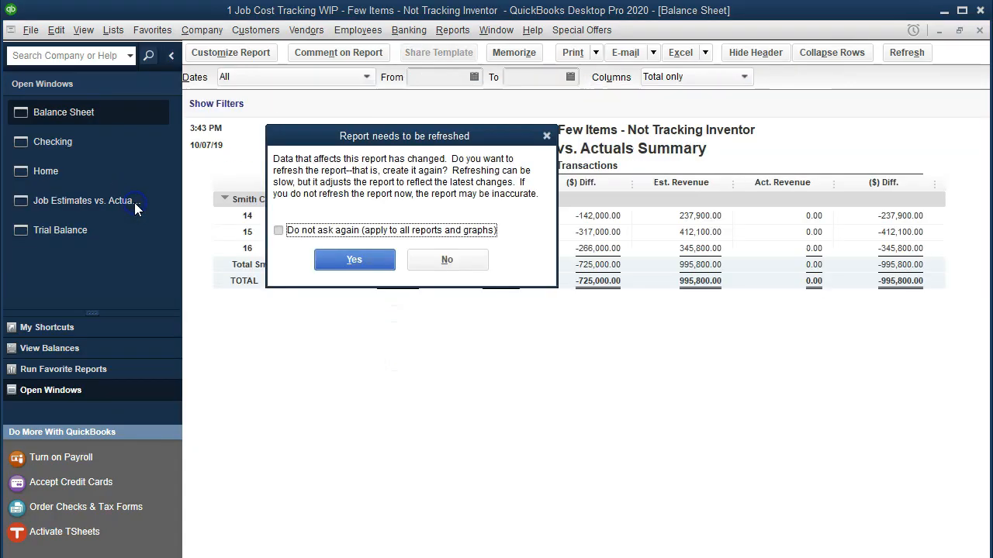
click(279, 230)
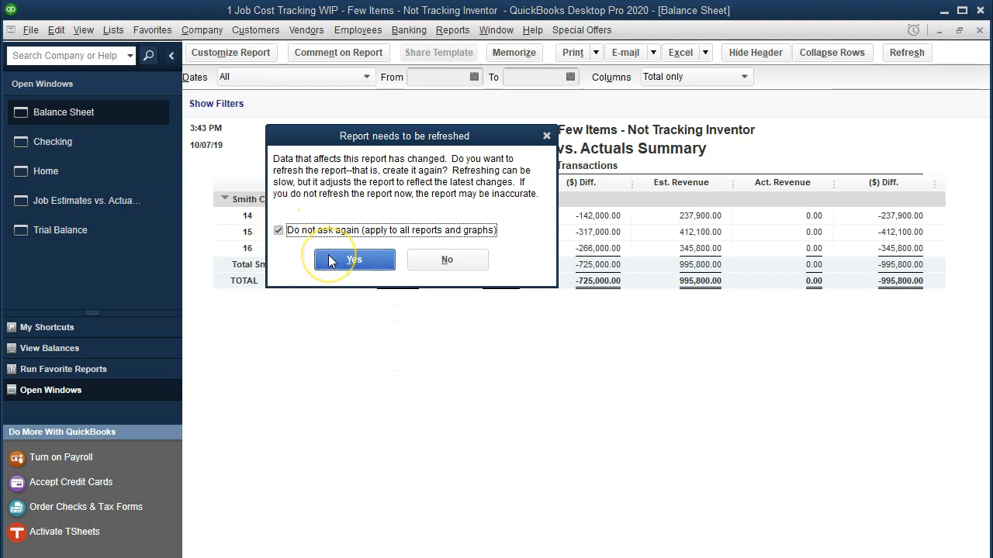
click(354, 260)
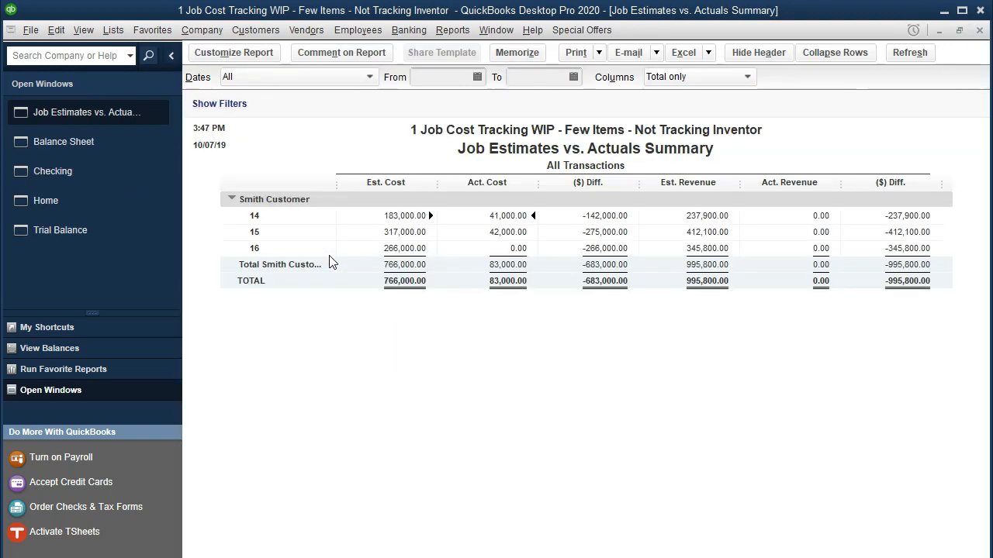
Compare the summary's total actual cost with the Work In Progress debit on the Trial Balance.
click(500, 280)
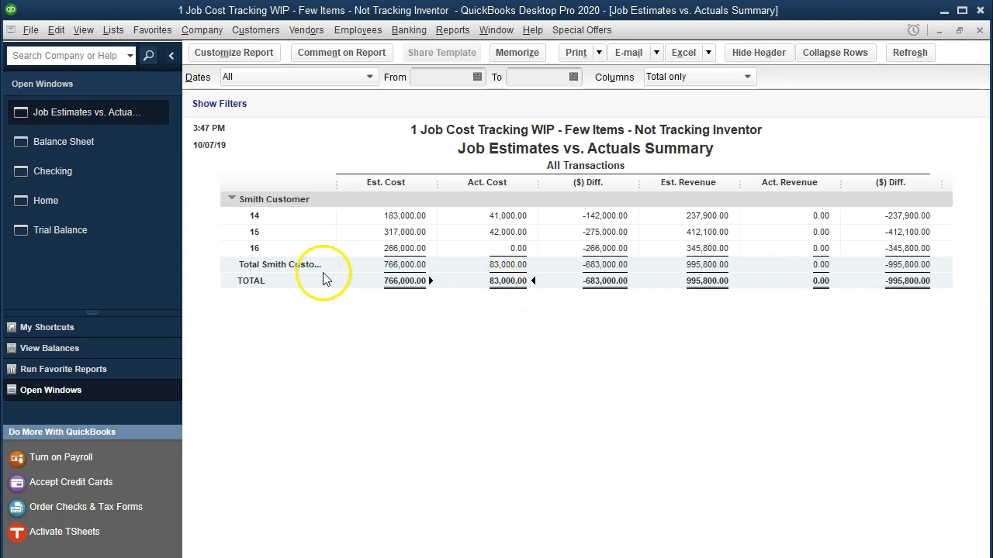
click(65, 240)
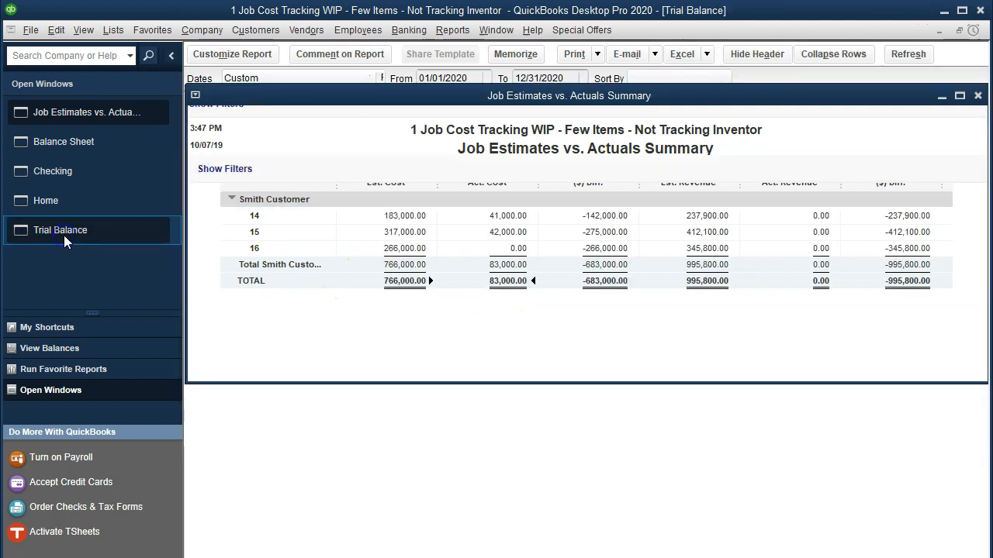
click(649, 232)
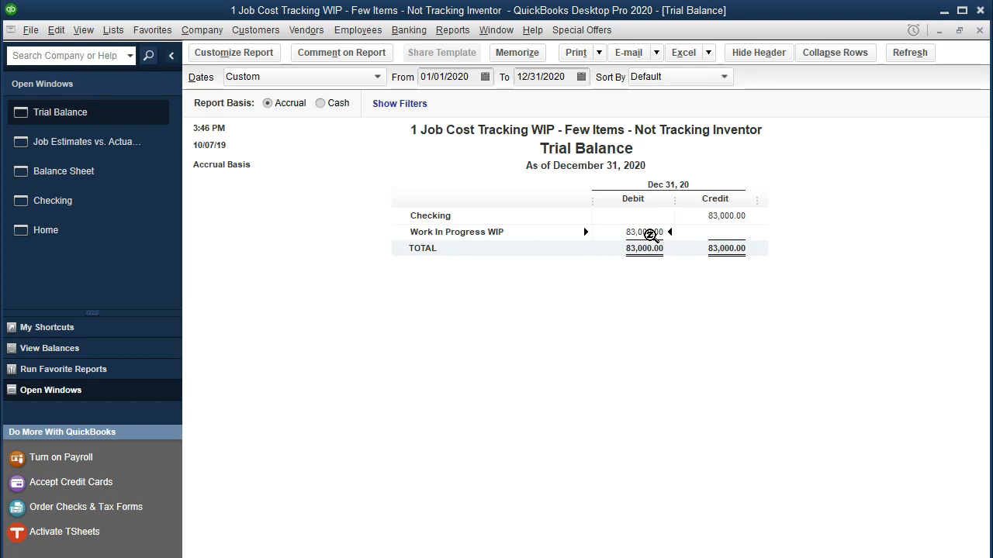
Return to the Job Estimates vs. Actuals Summary, review its available report filters, and close the customization without changes.
click(122, 152)
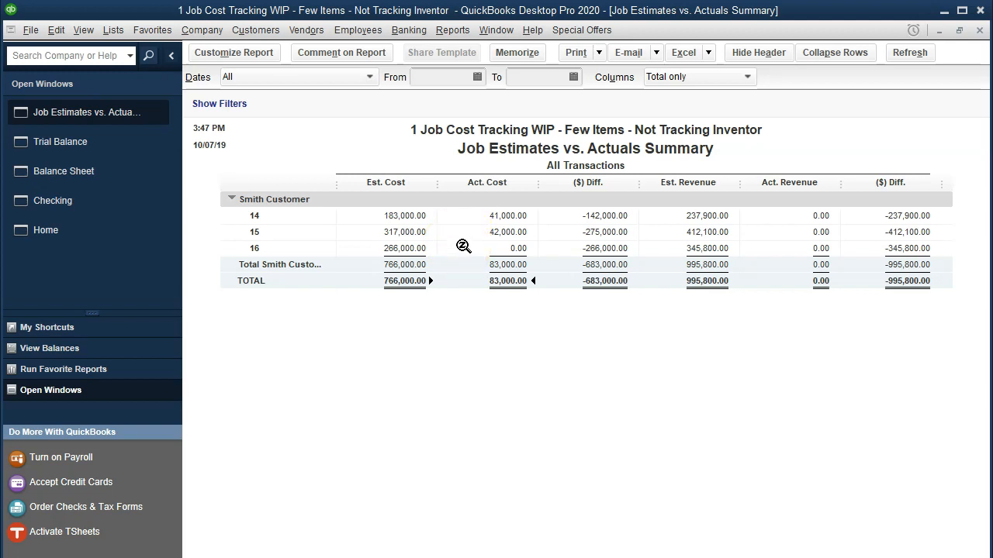
click(258, 56)
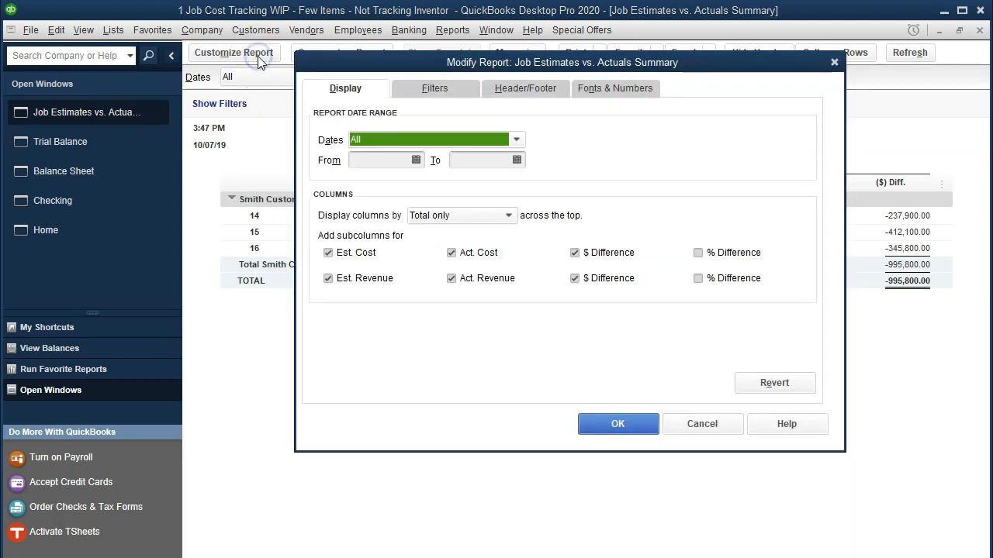
click(409, 90)
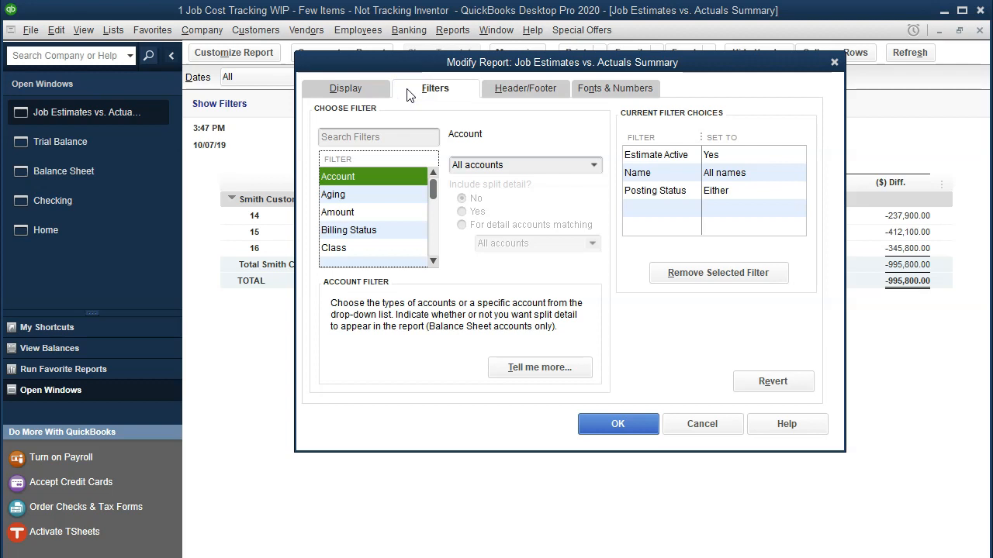
click(835, 63)
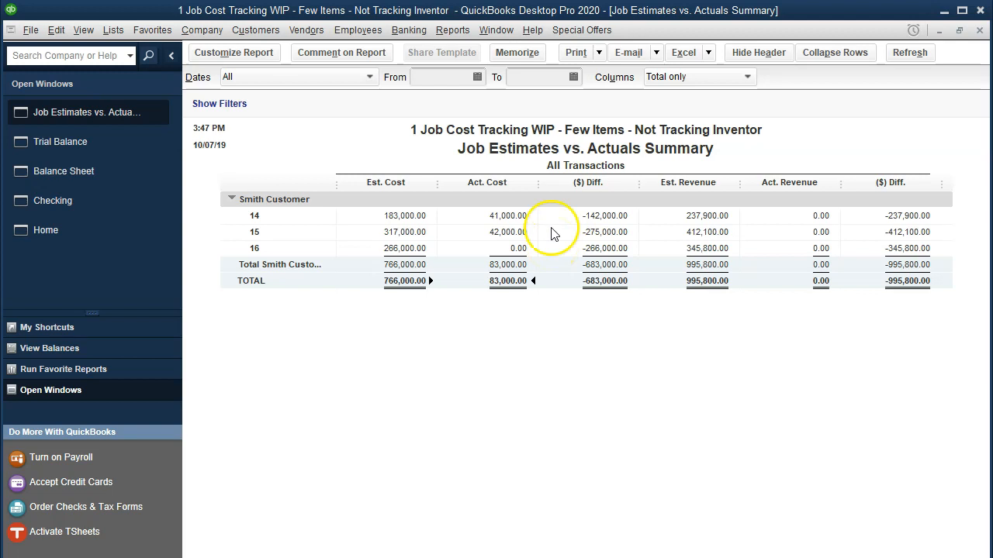
Run the Job Estimates vs. Actuals Detail report for job 15.
click(453, 31)
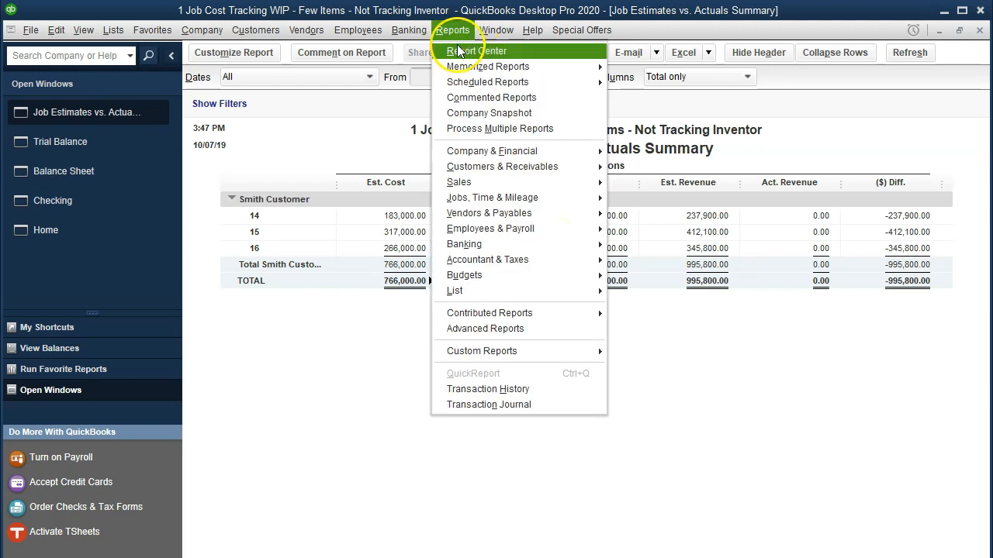
mouse_move(570, 201)
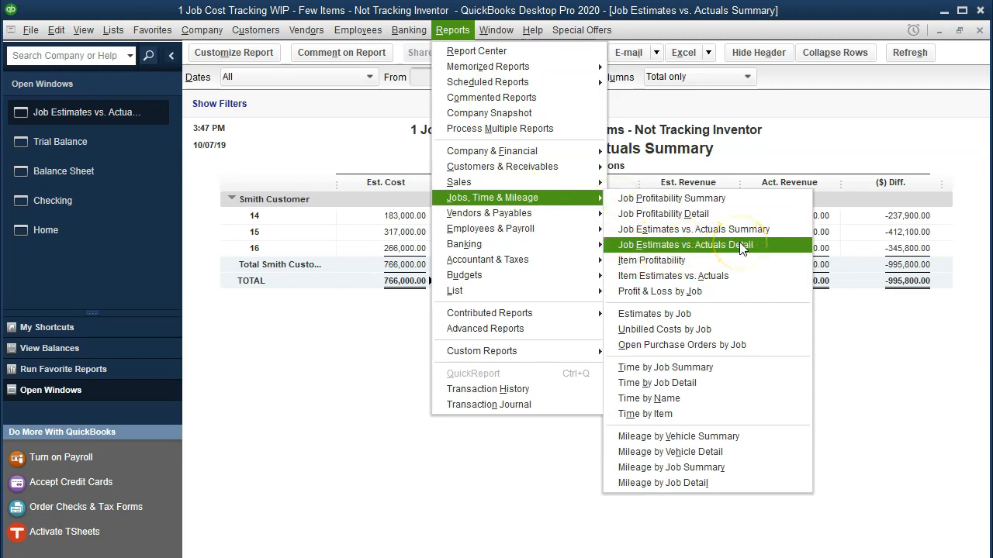
click(772, 247)
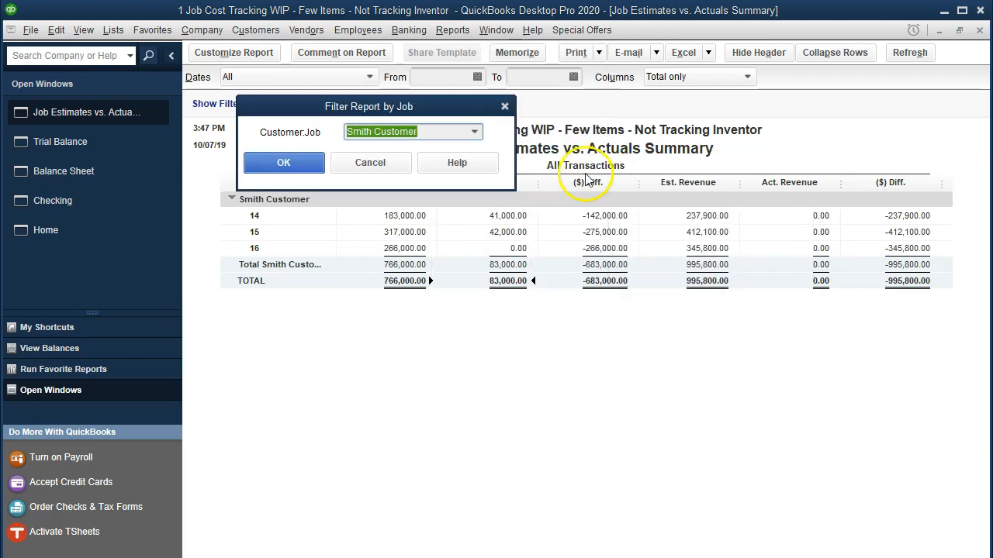
click(474, 132)
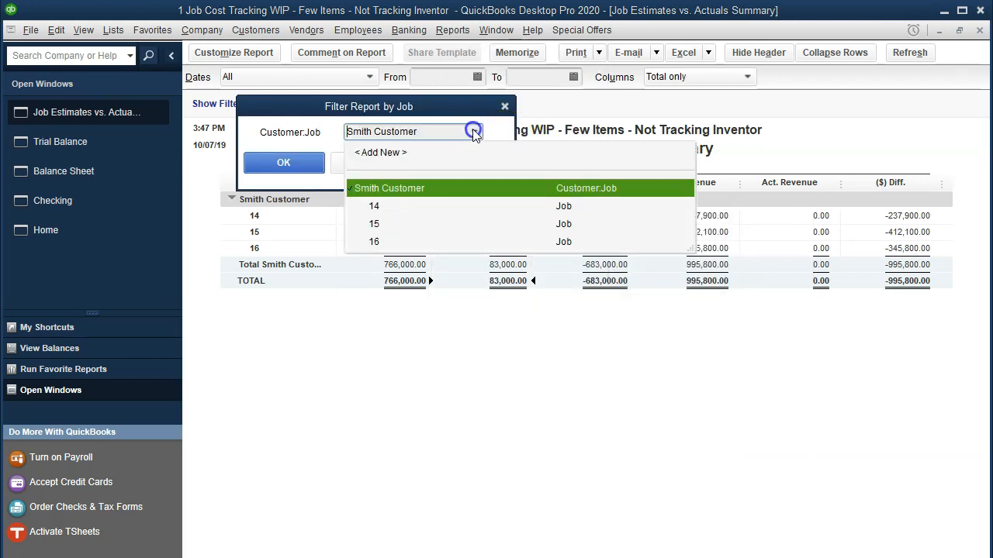
click(376, 224)
click(299, 178)
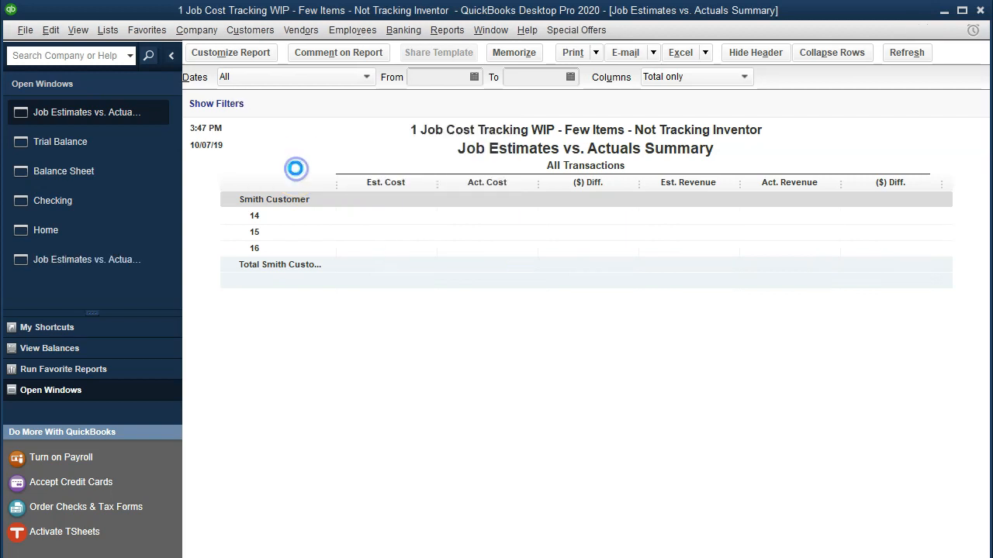